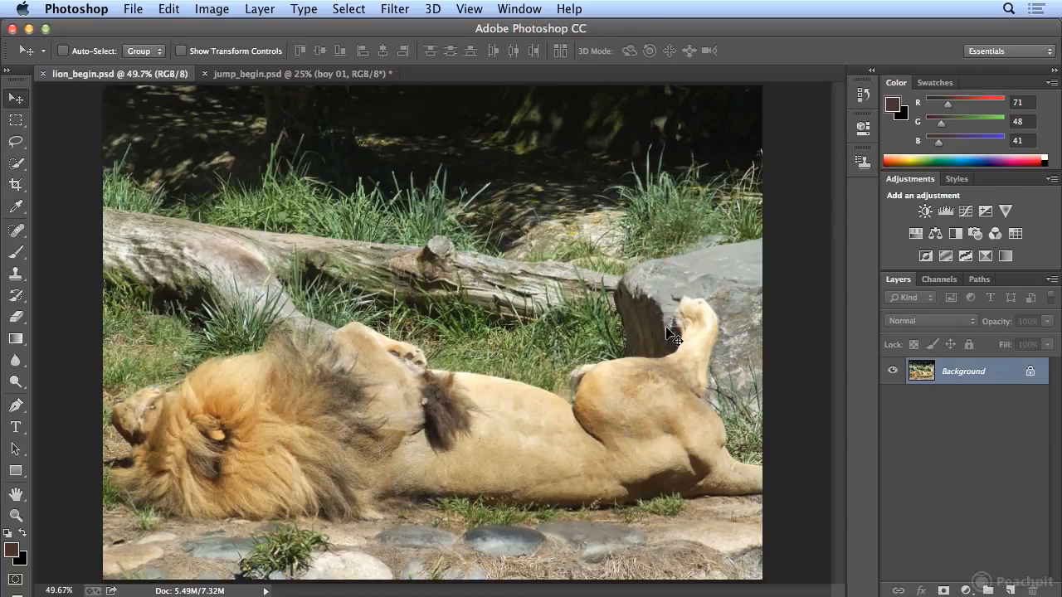
Load the saved lion channel as a new selection and copy the selected lion to a new layer
click(366, 10)
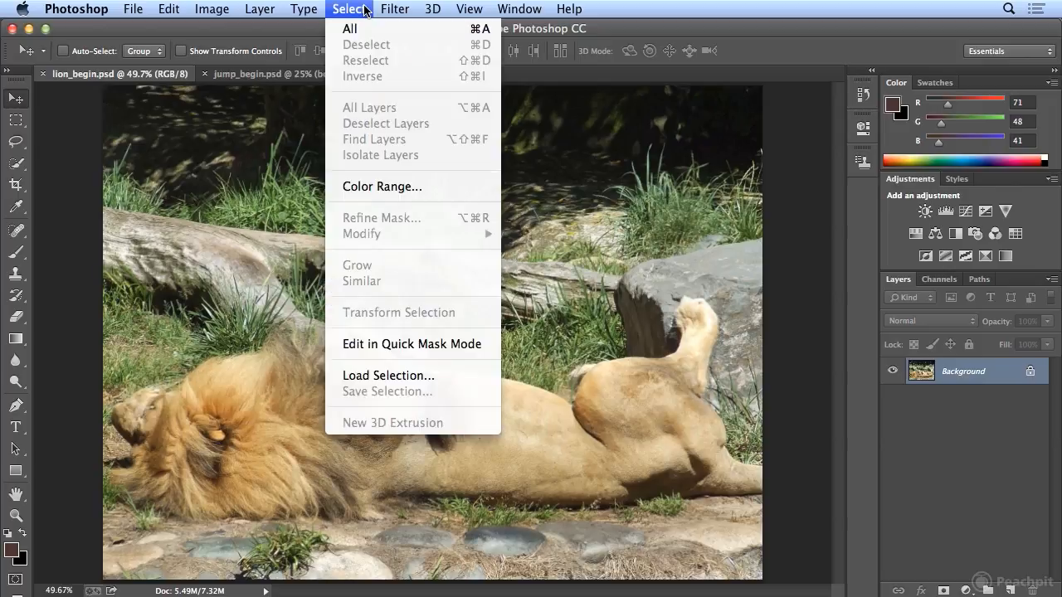
click(412, 375)
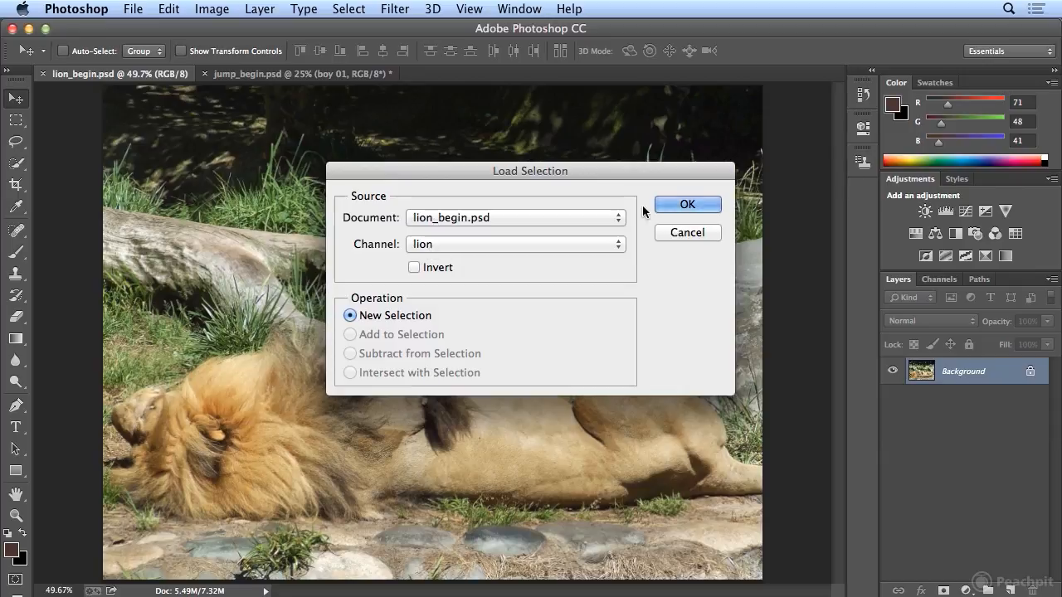
click(677, 204)
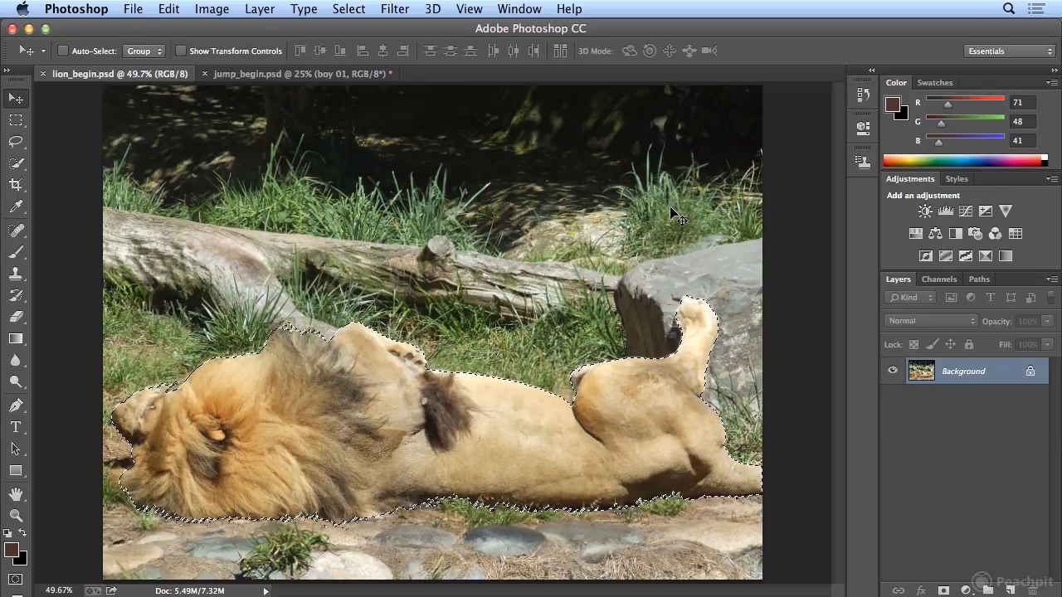
click(273, 10)
mouse_move(275, 31)
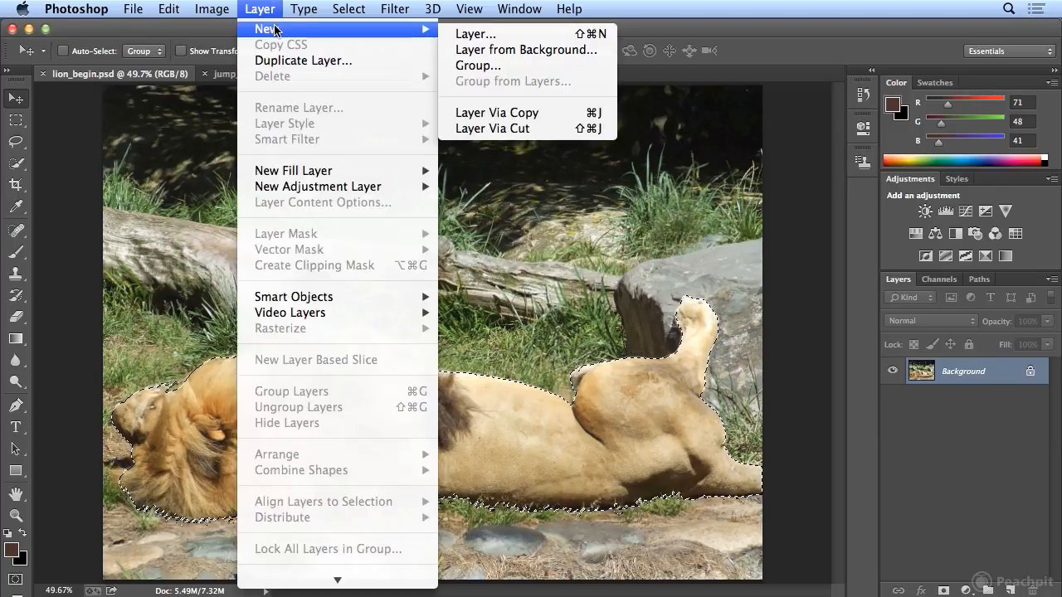
click(559, 118)
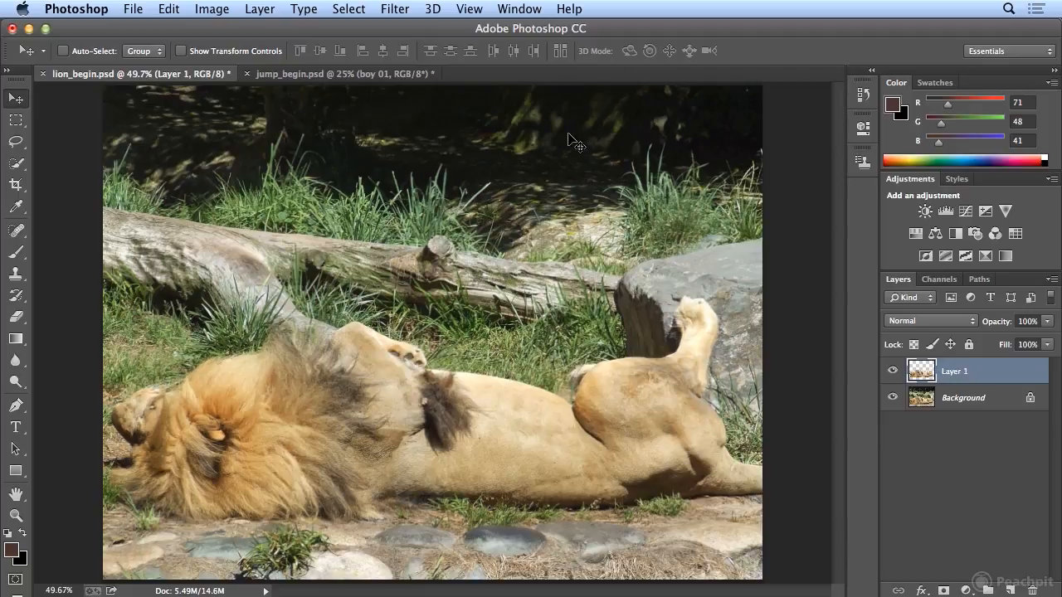
Hide the Background layer and rename the new cut-out layer as lion
click(892, 401)
double_click(962, 371)
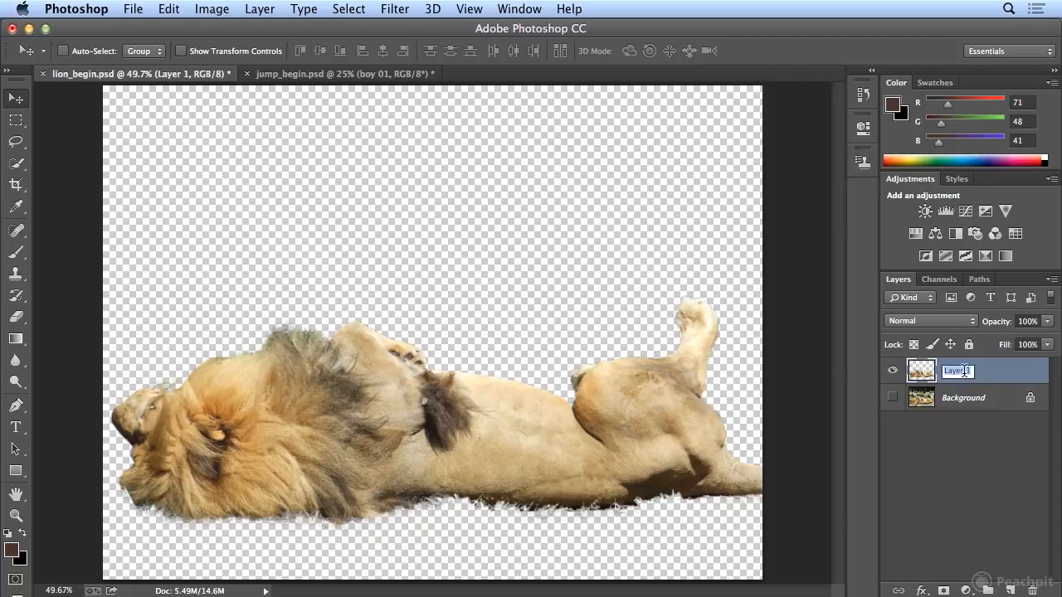
text(lion)
key(Return)
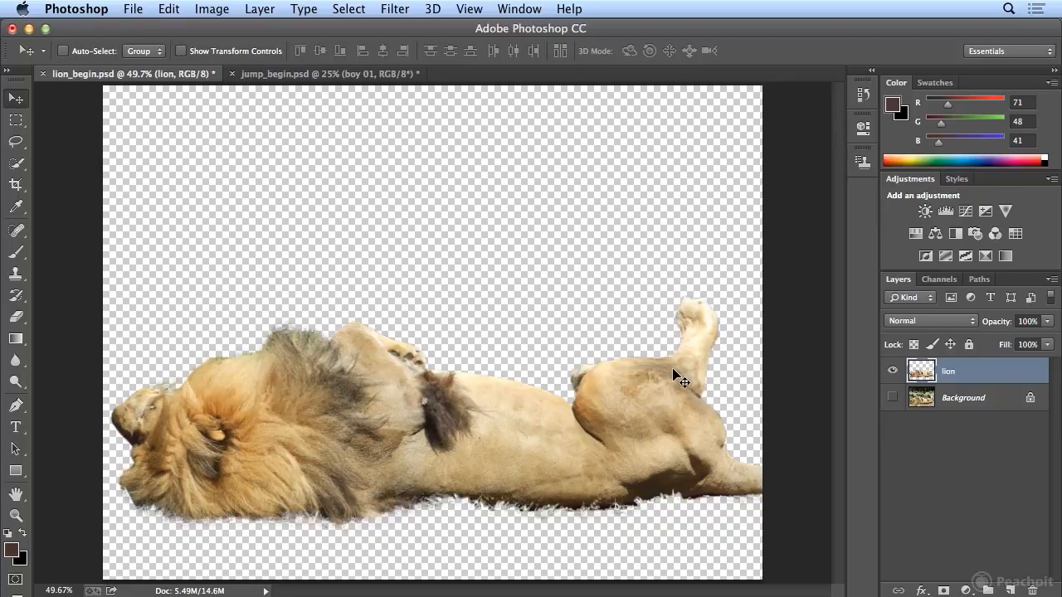
Show the Background layer in place of the lion layer and make Background the active layer
click(893, 398)
click(893, 372)
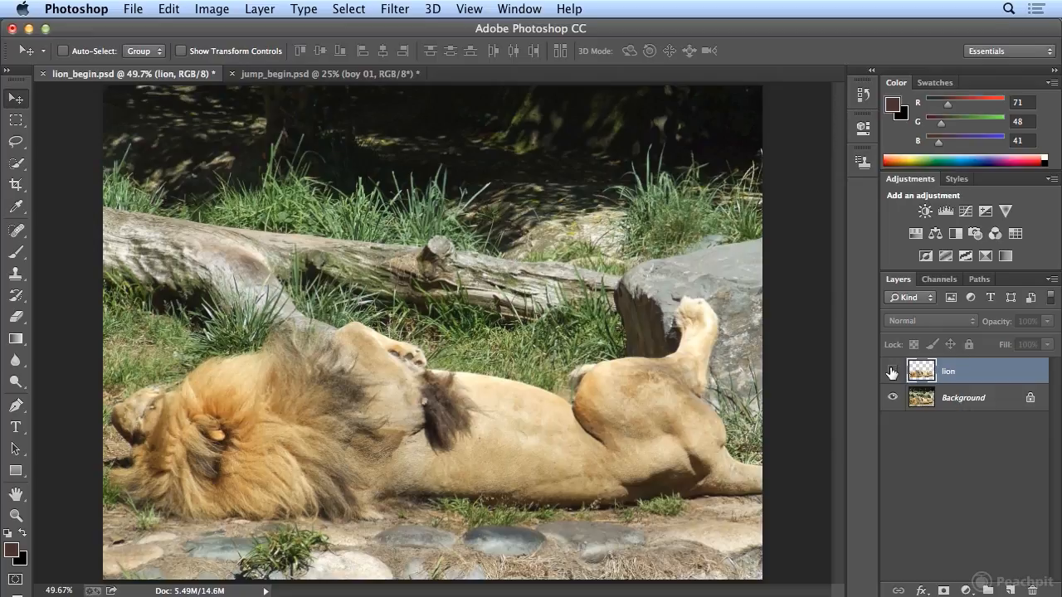
click(948, 400)
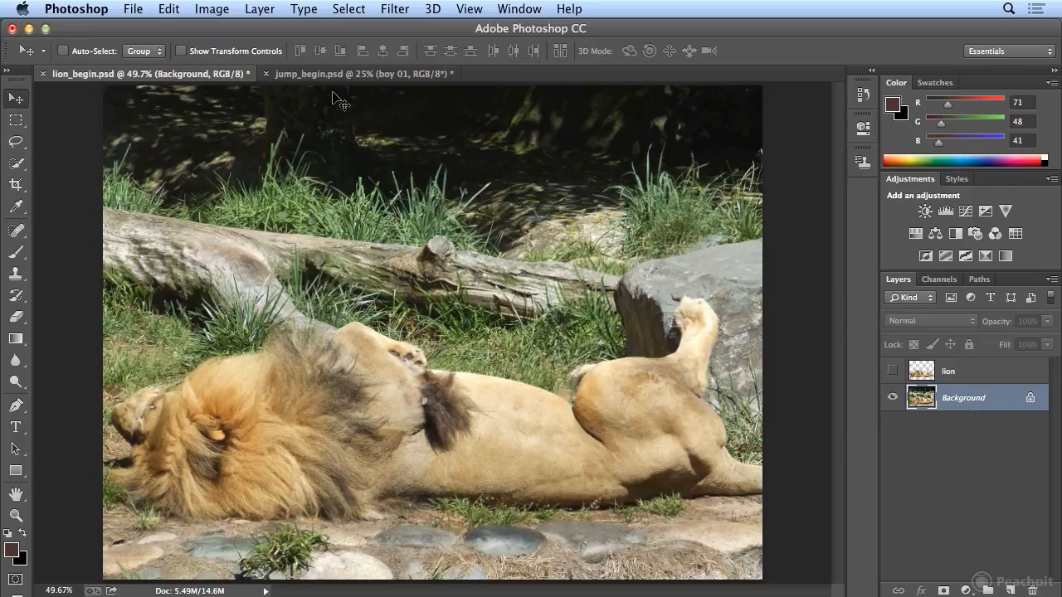
Load the lion channel as a selection again and expand it by 30 pixels
click(332, 8)
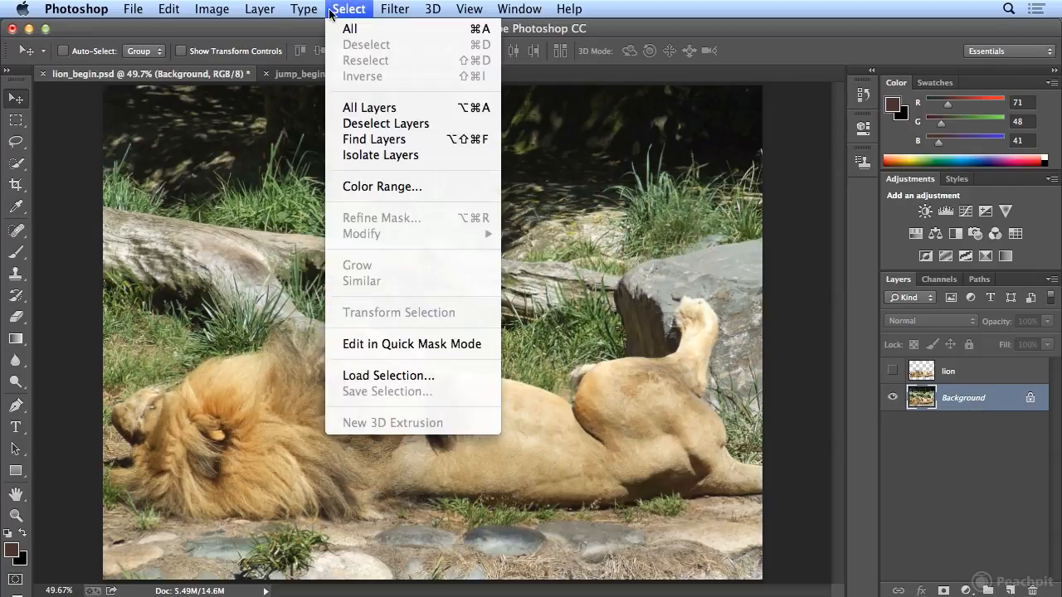
click(360, 375)
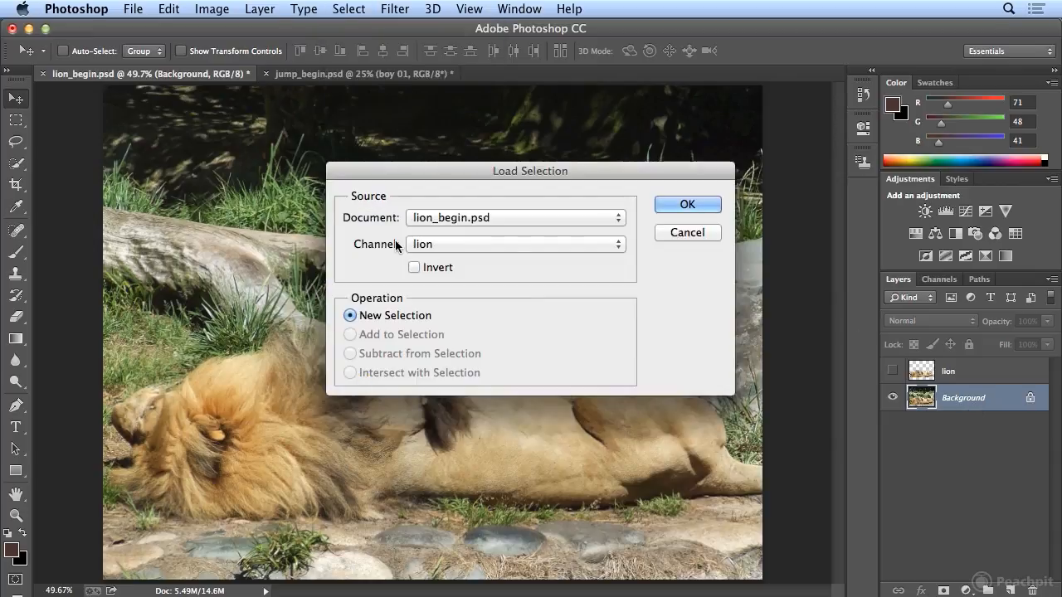
click(685, 204)
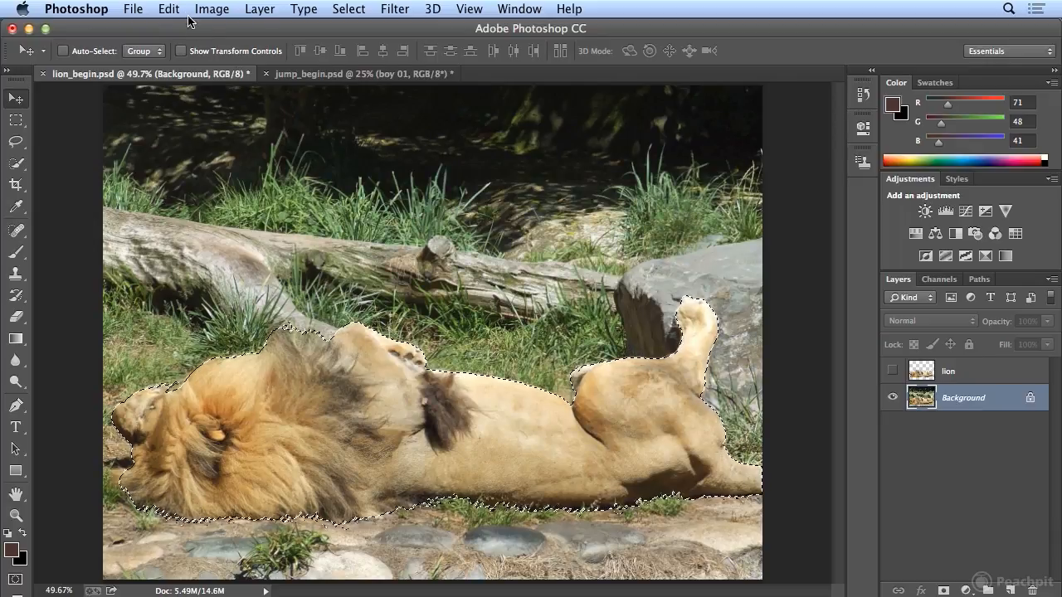
click(348, 8)
mouse_move(394, 240)
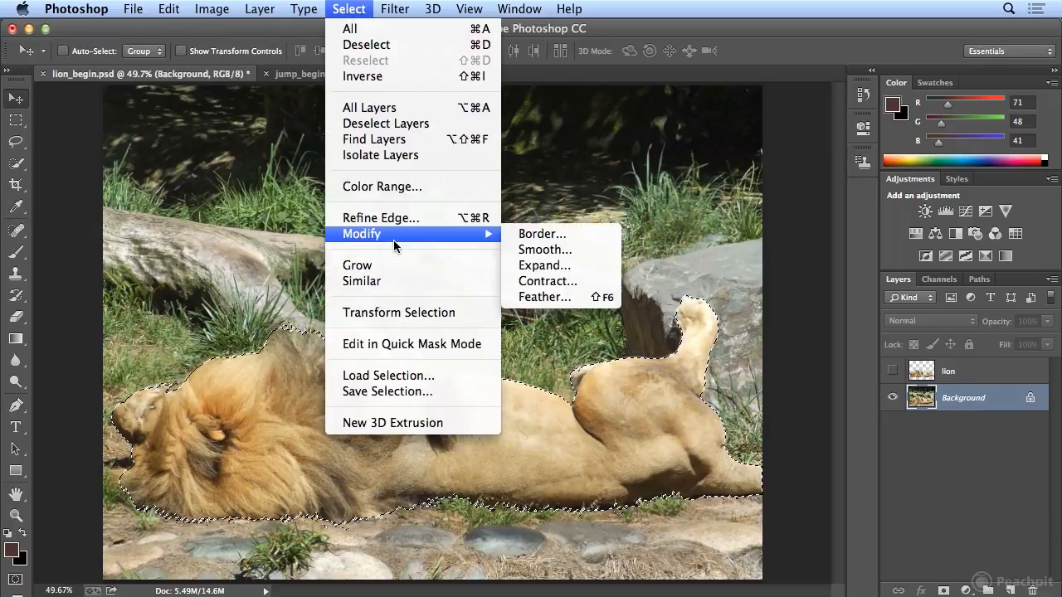
click(594, 266)
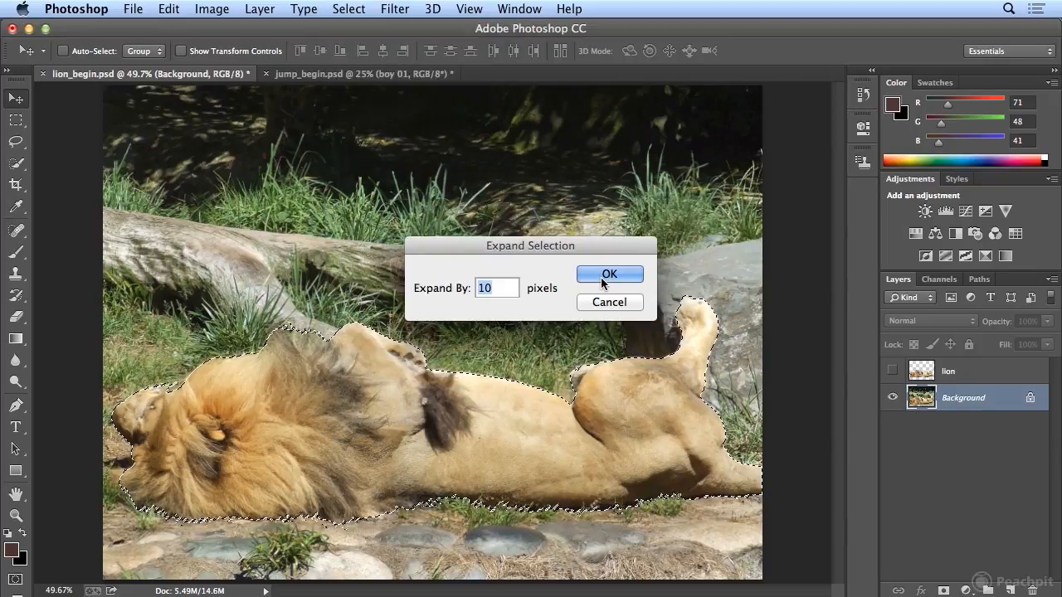
text(30)
key(Return)
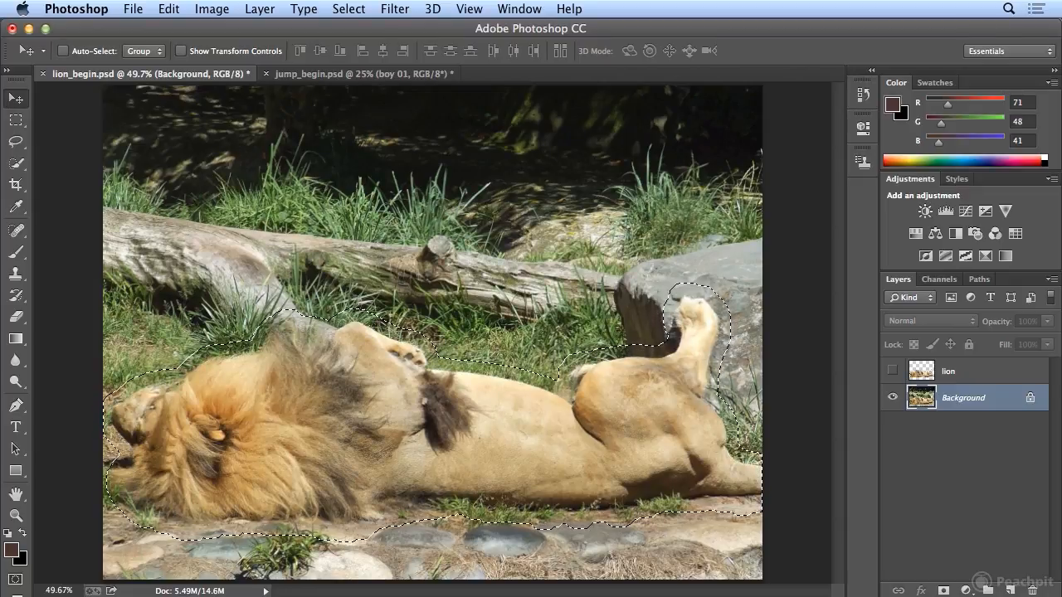
Fill the selected lion area on the Background twice with Content-Aware in Normal mode at 100% opacity
click(168, 9)
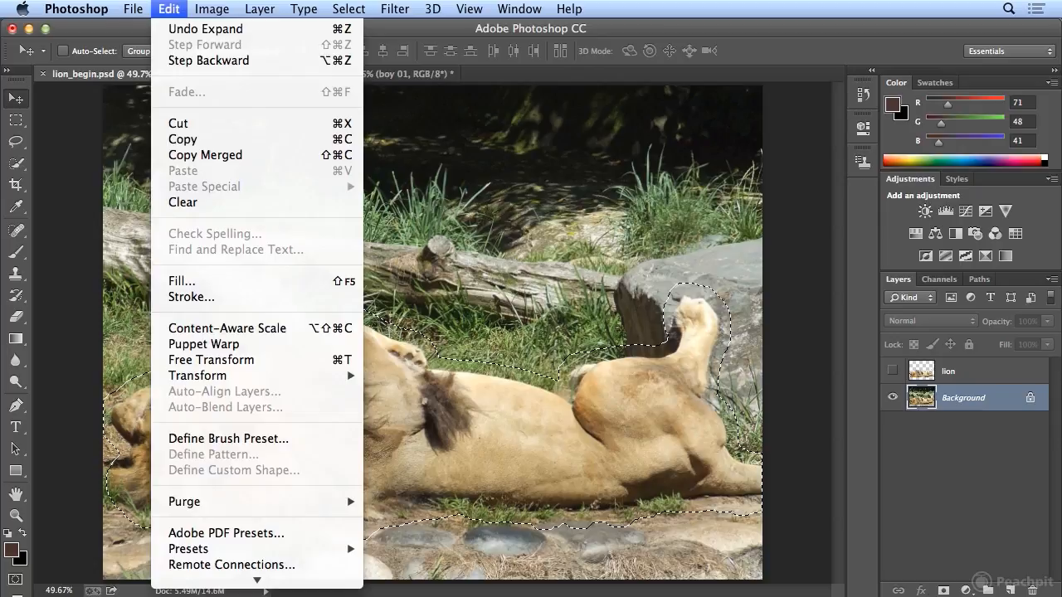
click(213, 280)
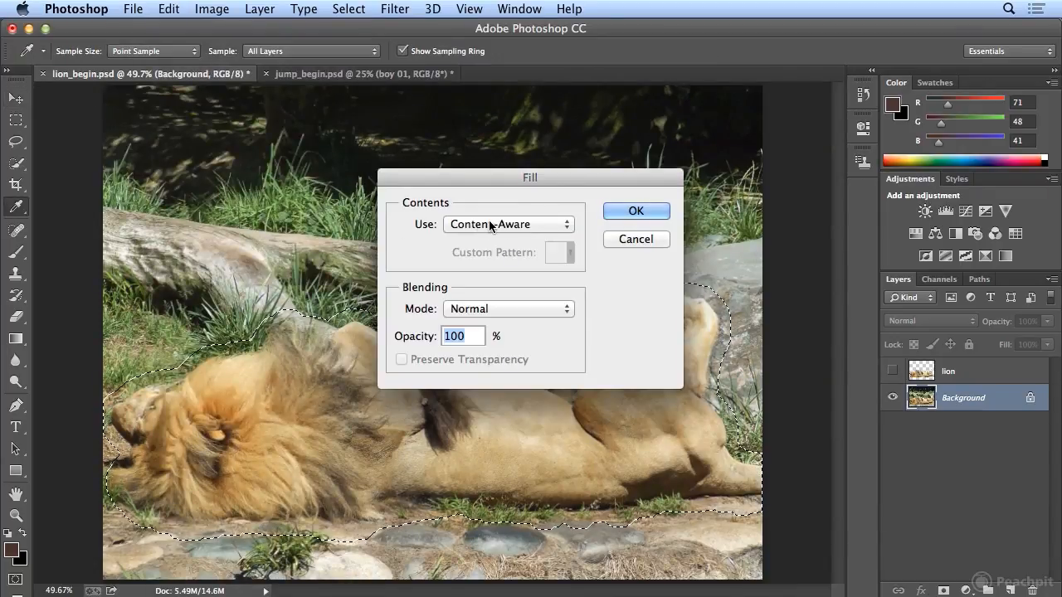
click(636, 211)
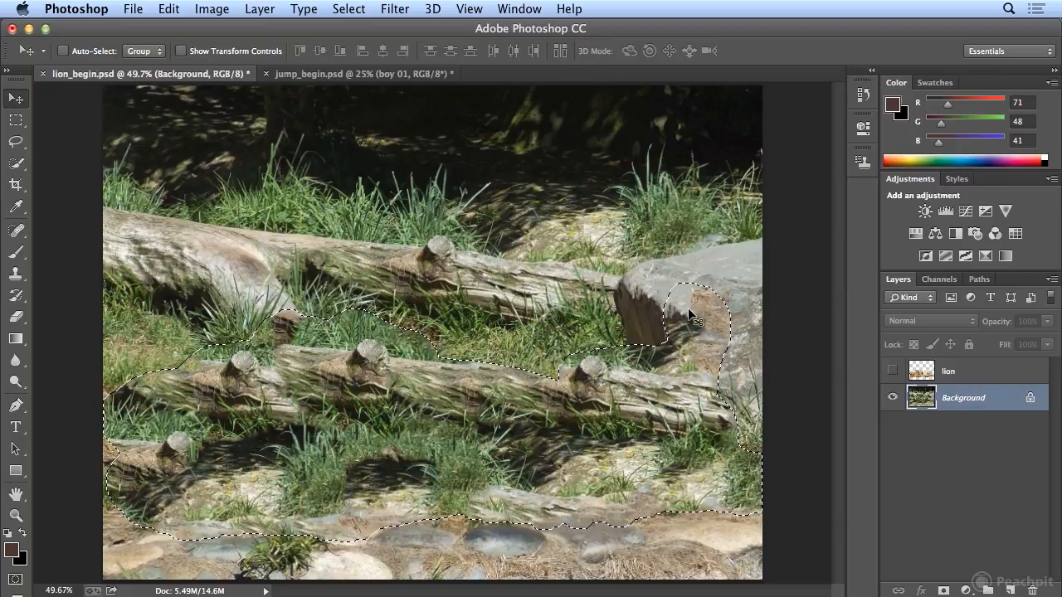
click(170, 9)
click(175, 282)
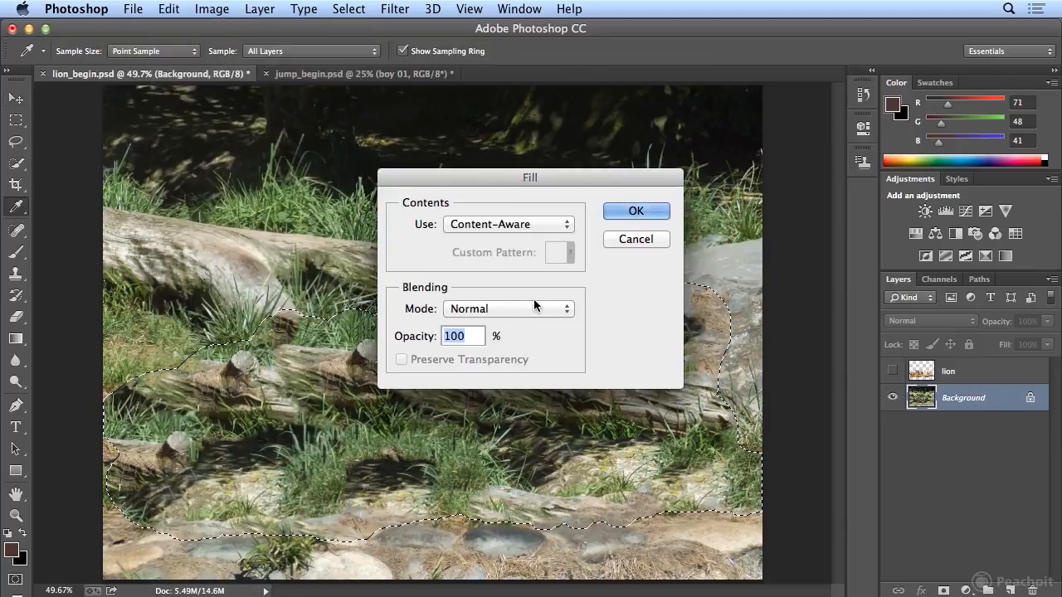
click(637, 210)
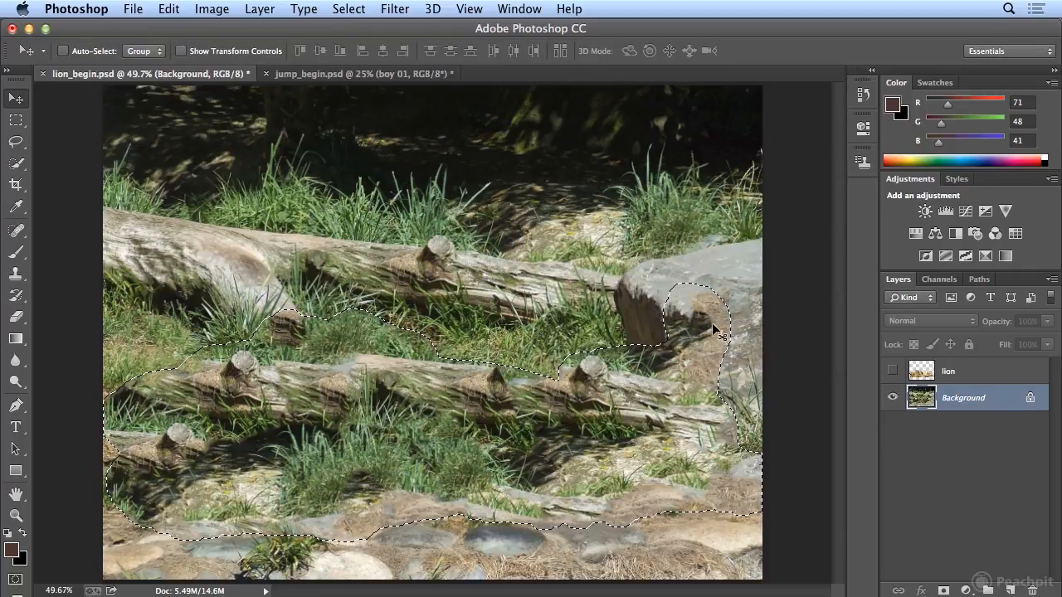
Deselect the filled area, then show the lion layer and make it active
click(348, 9)
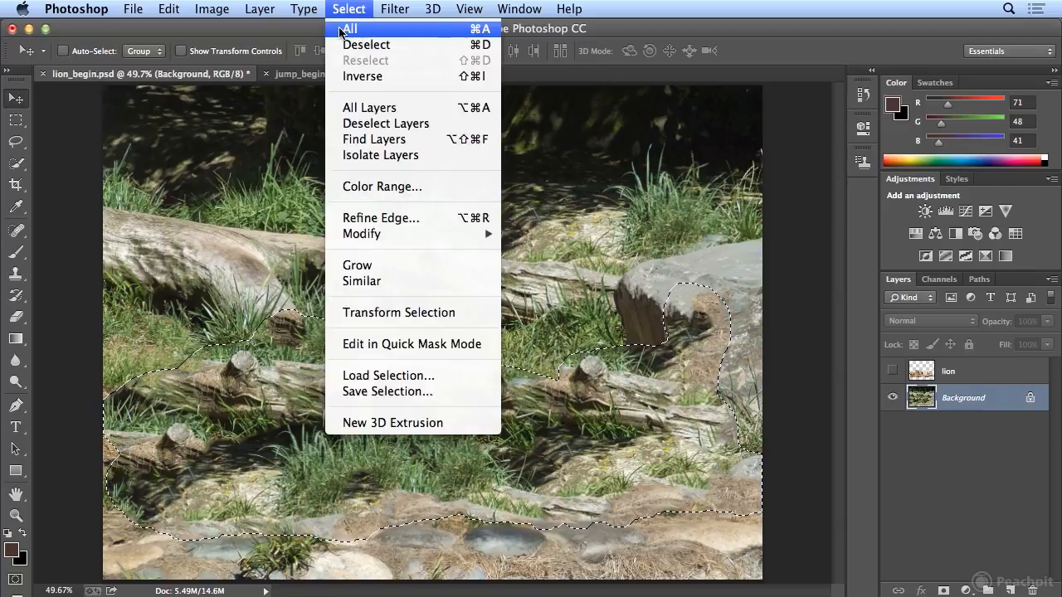
click(342, 46)
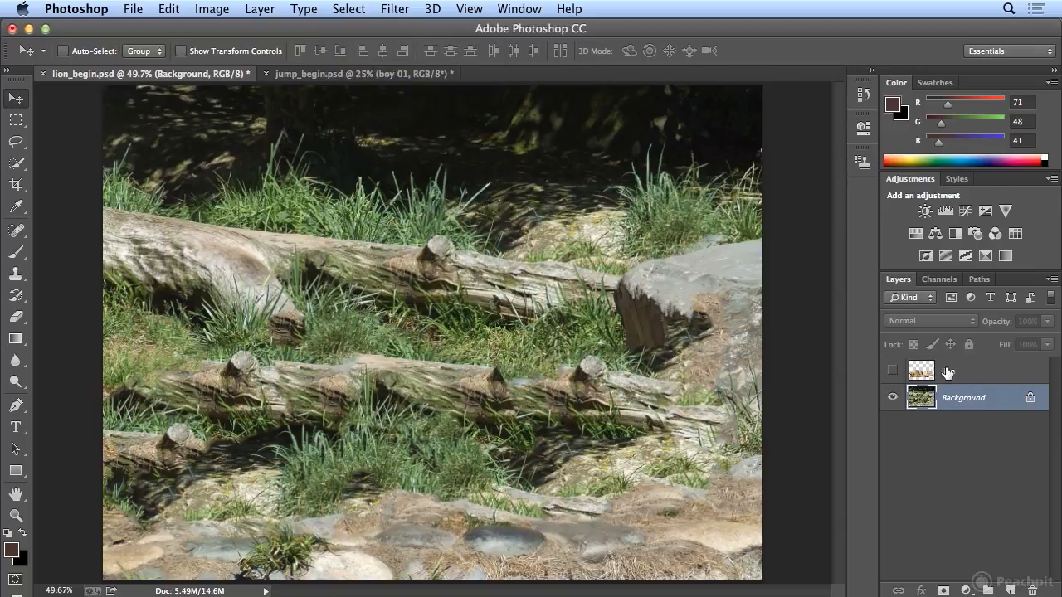
click(893, 372)
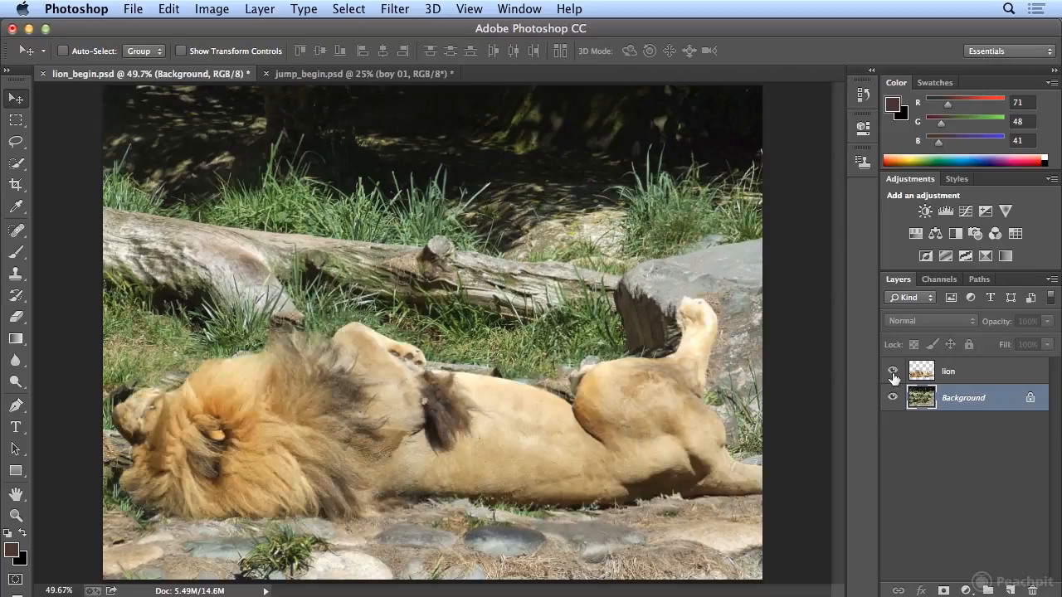
click(945, 377)
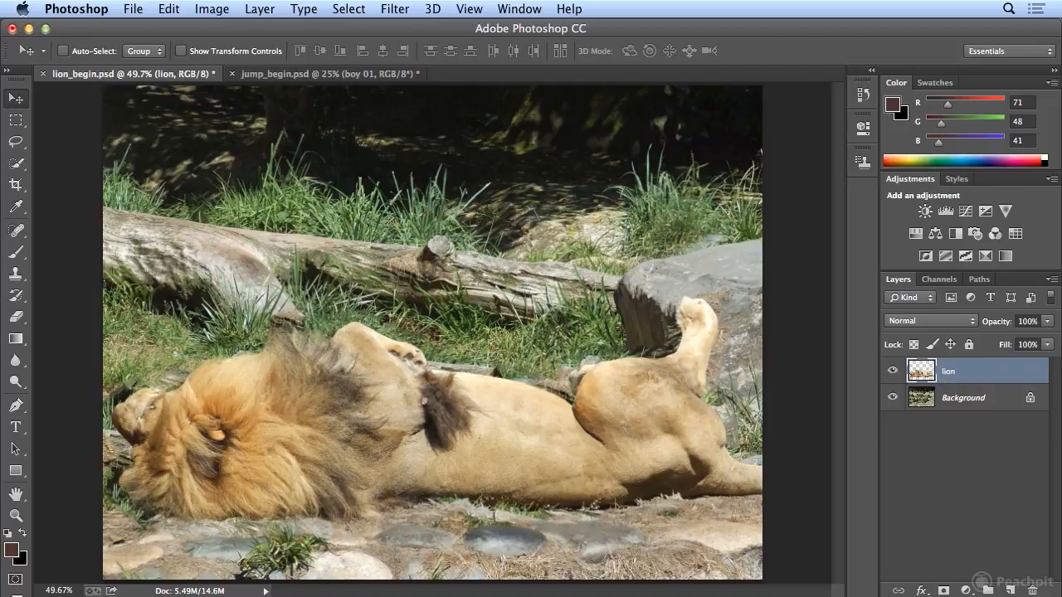
Start Puppet Warp on the lion layer and pin the lion's head, rump and lower hind leg
click(173, 10)
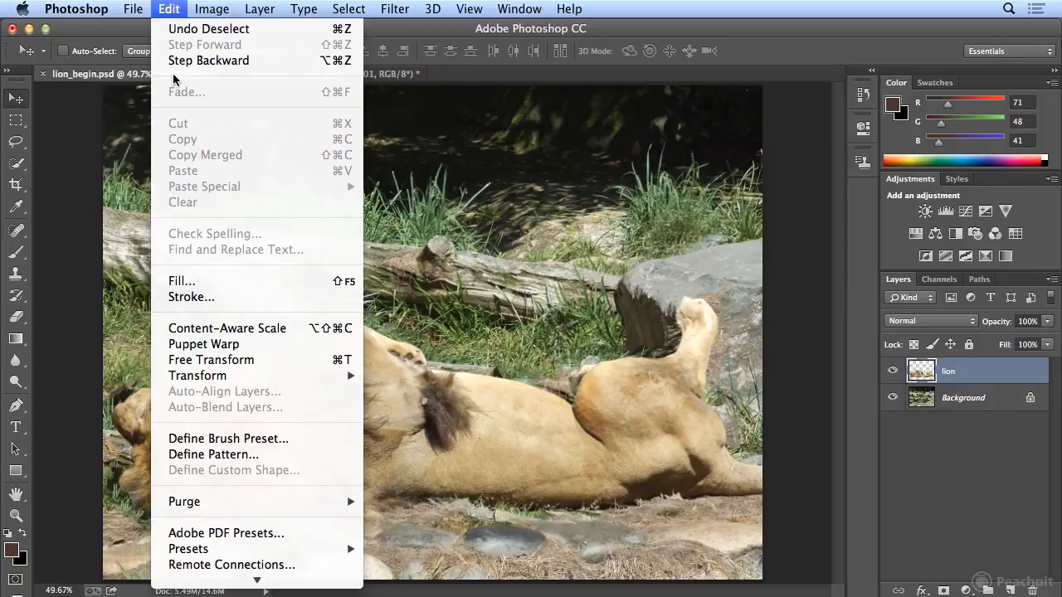
click(199, 347)
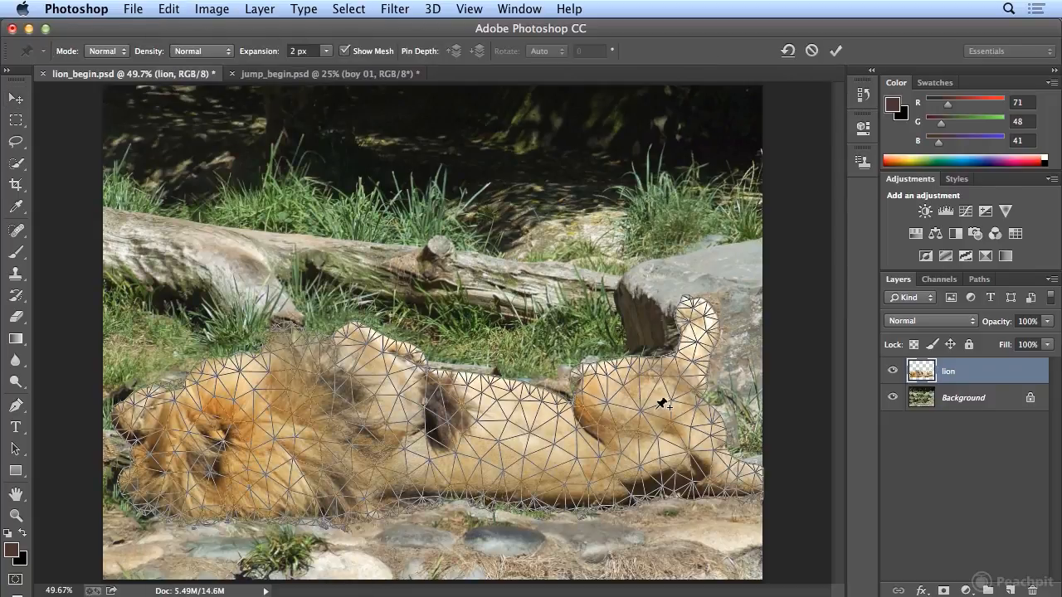
click(191, 427)
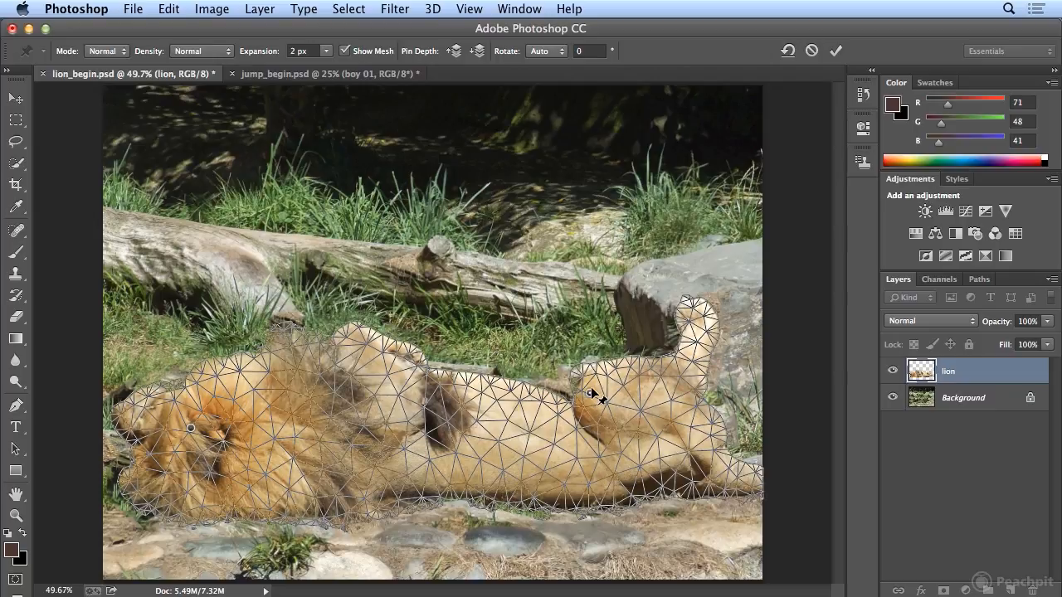
click(702, 452)
Pin the raised hind paw and pull it up and outward, raise the rump pin slightly, and apply the warp
mouse_move(701, 314)
mouse_down()
mouse_move(661, 329)
mouse_move(698, 325)
mouse_move(712, 336)
mouse_move(704, 325)
mouse_move(716, 309)
mouse_up()
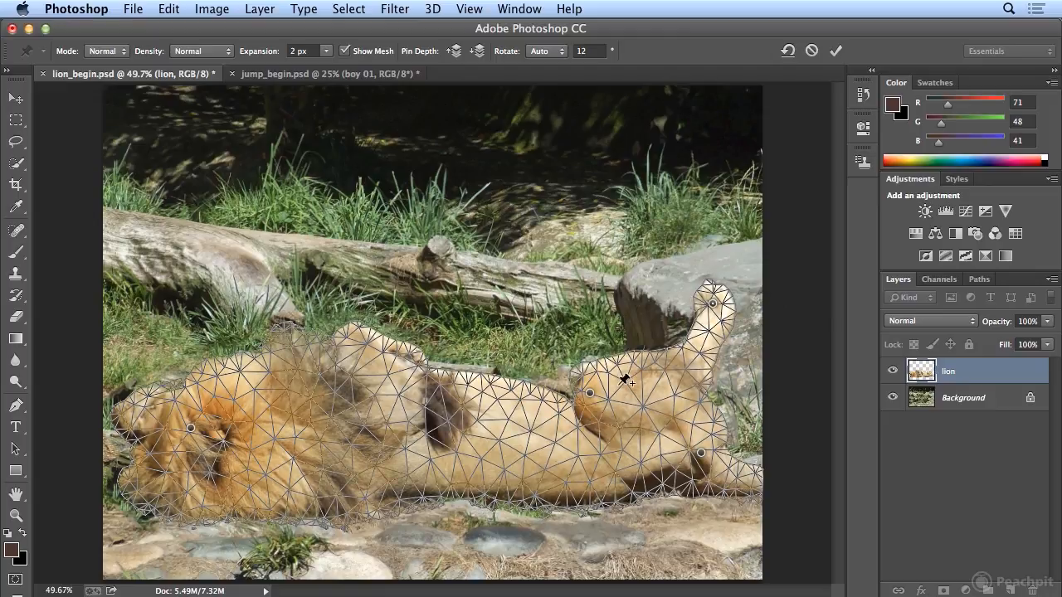
drag(589, 392, 588, 375)
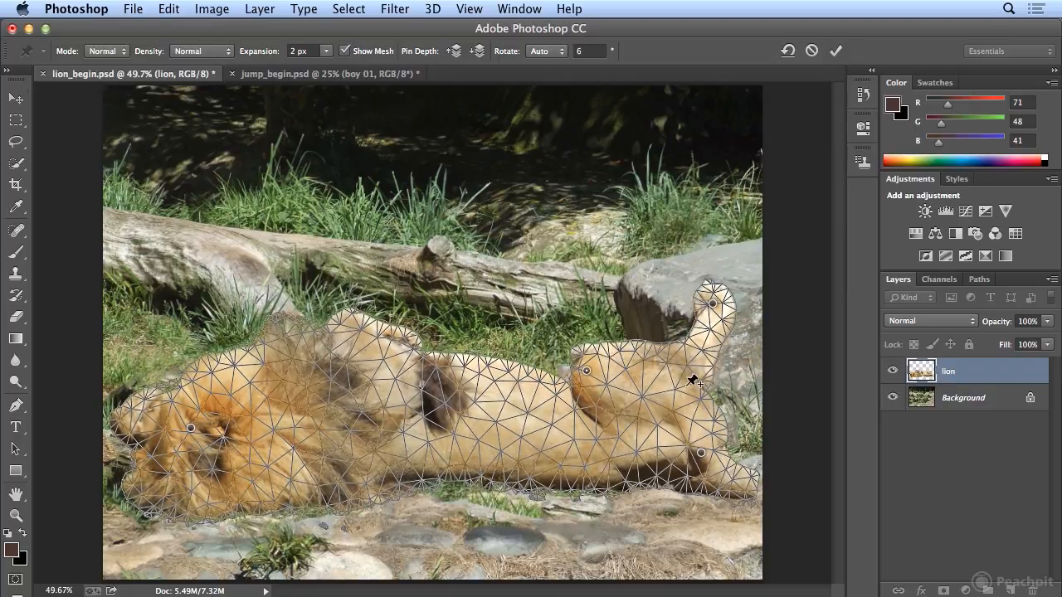
key(Return)
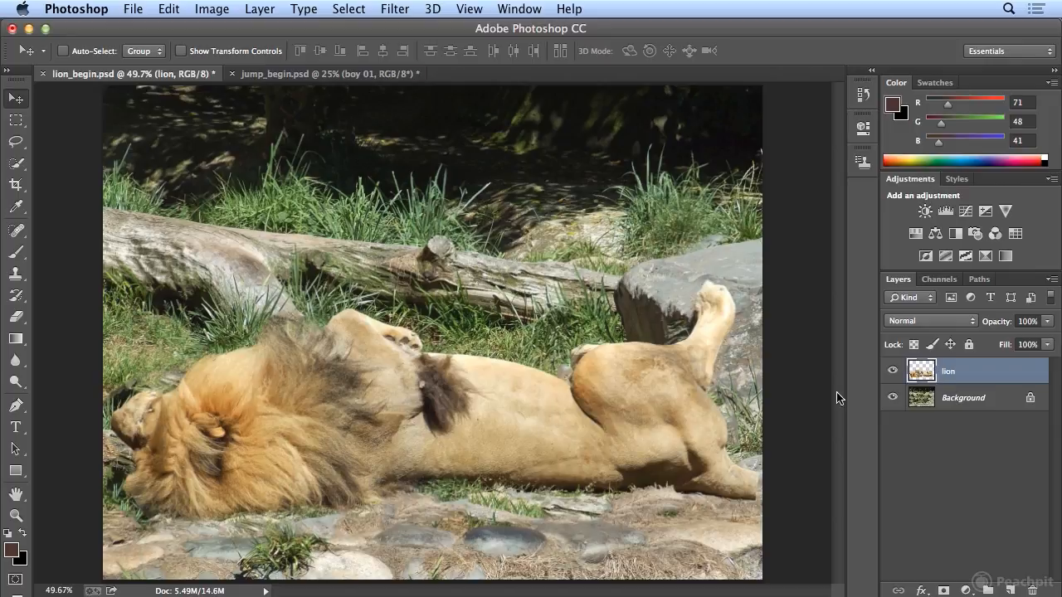
Compare the lion before and after the warp by undoing and redoing it
key(super+z)
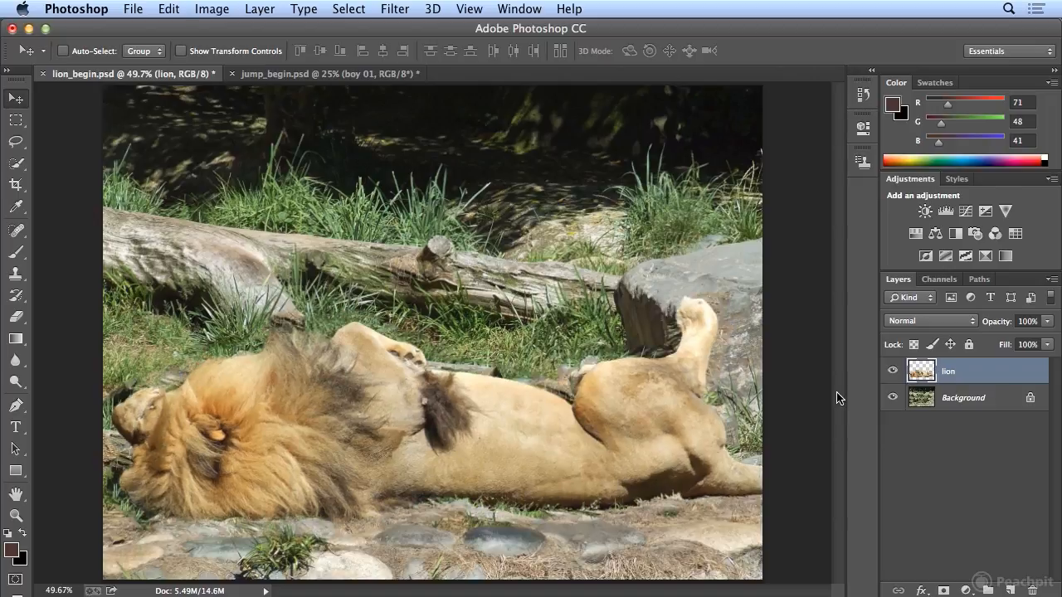
key(super+z)
key(super+z)
key(super+z)
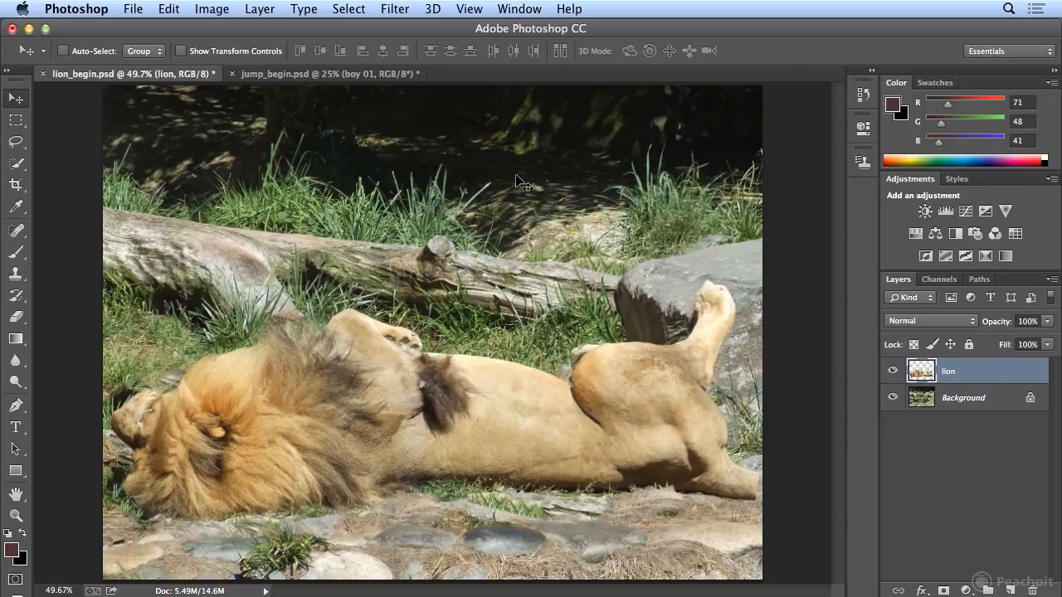
Switch to jump_begin.psd and inspect the isolated boy 01 layer by briefly hiding the Background
click(271, 74)
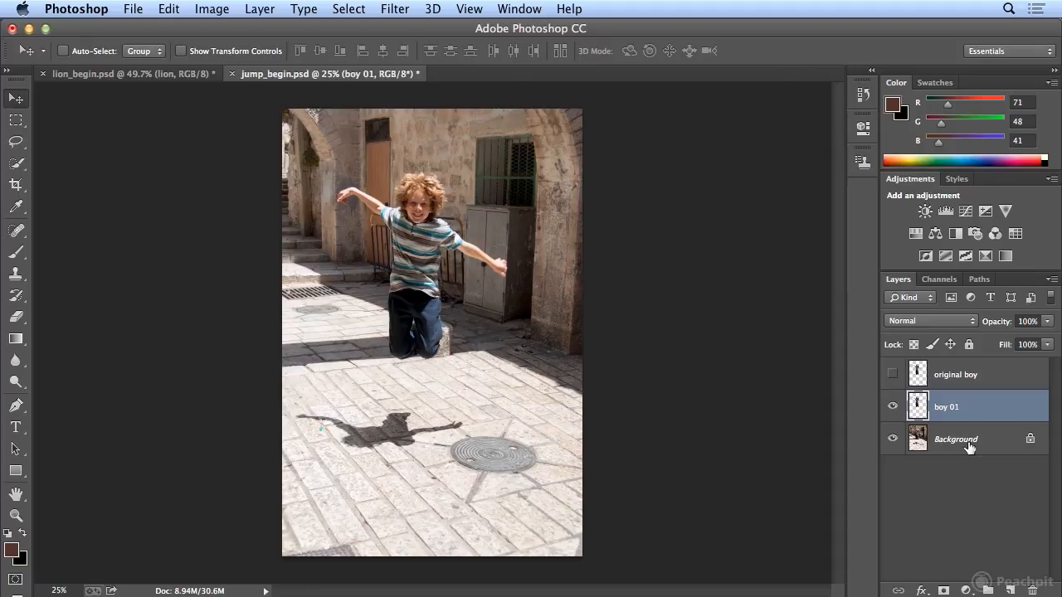
click(893, 439)
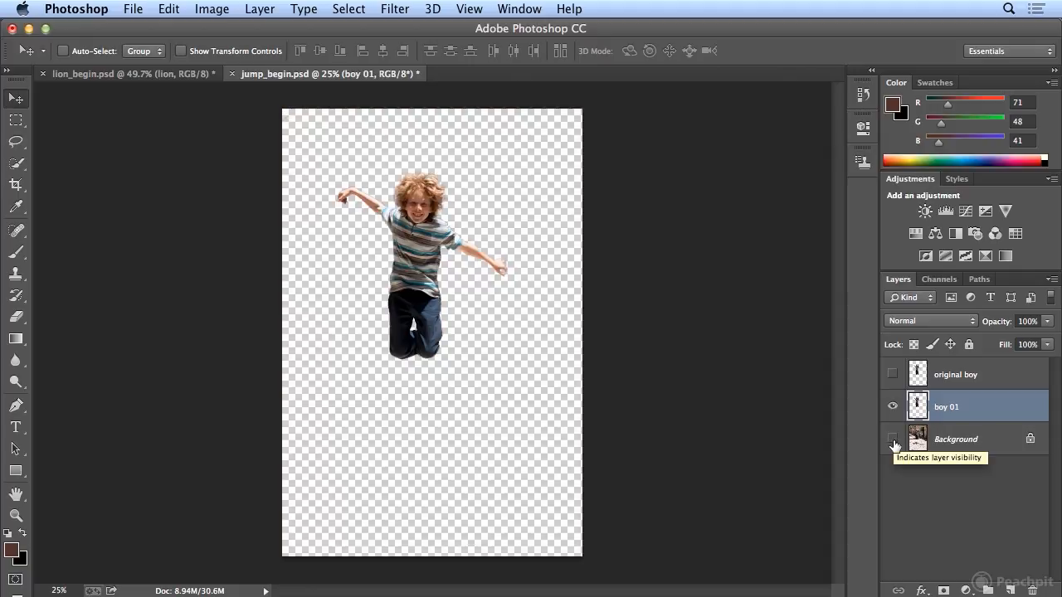
click(893, 440)
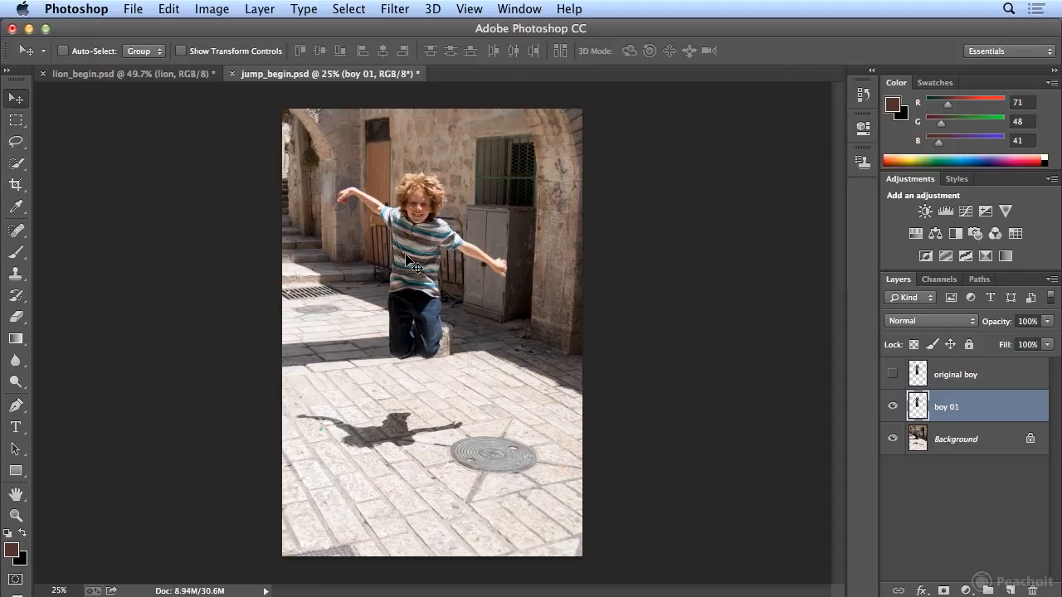
Move the boy 01 layer slightly downward, start Puppet Warp on it, and pin both of the boy's knees
drag(406, 258, 405, 278)
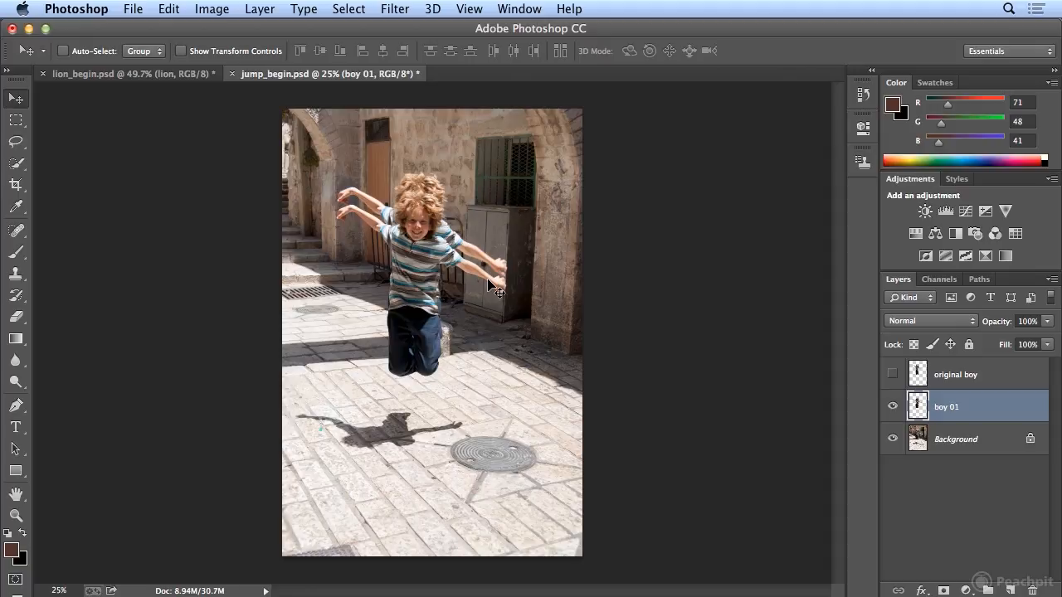
click(162, 10)
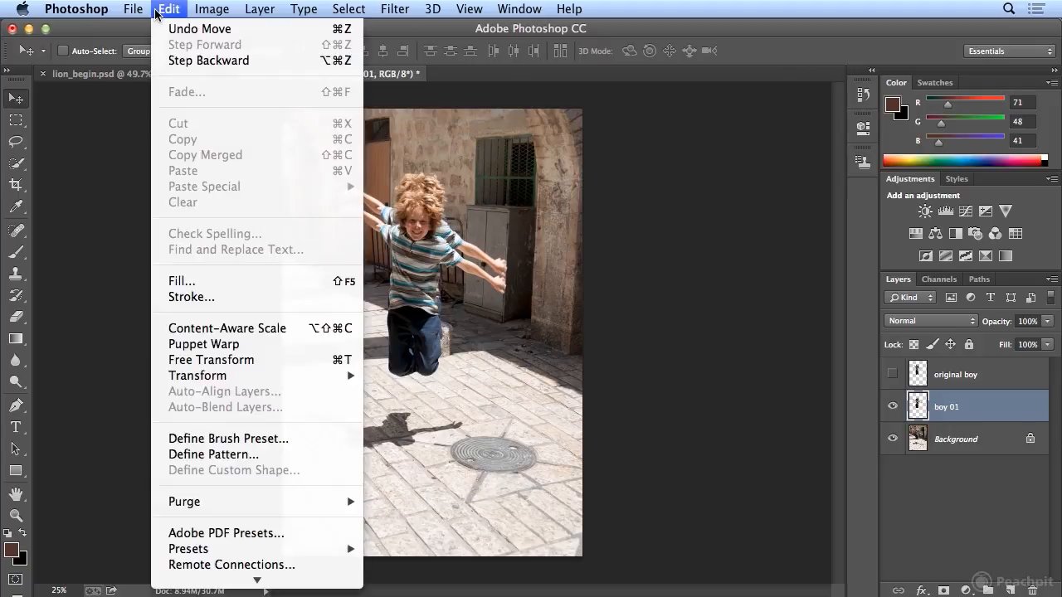
click(273, 349)
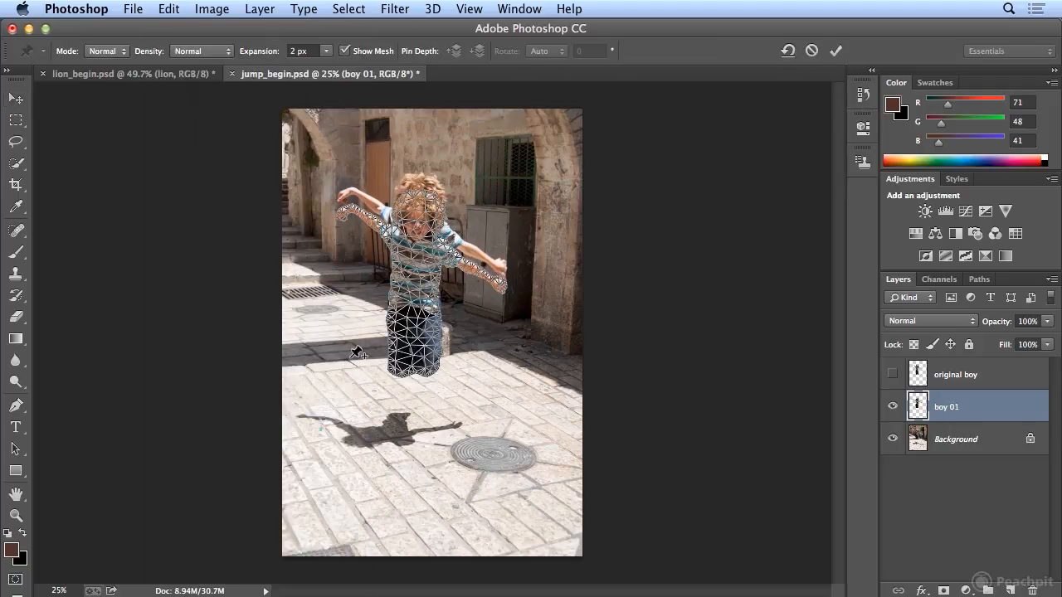
key(super+equal)
key(super+equal)
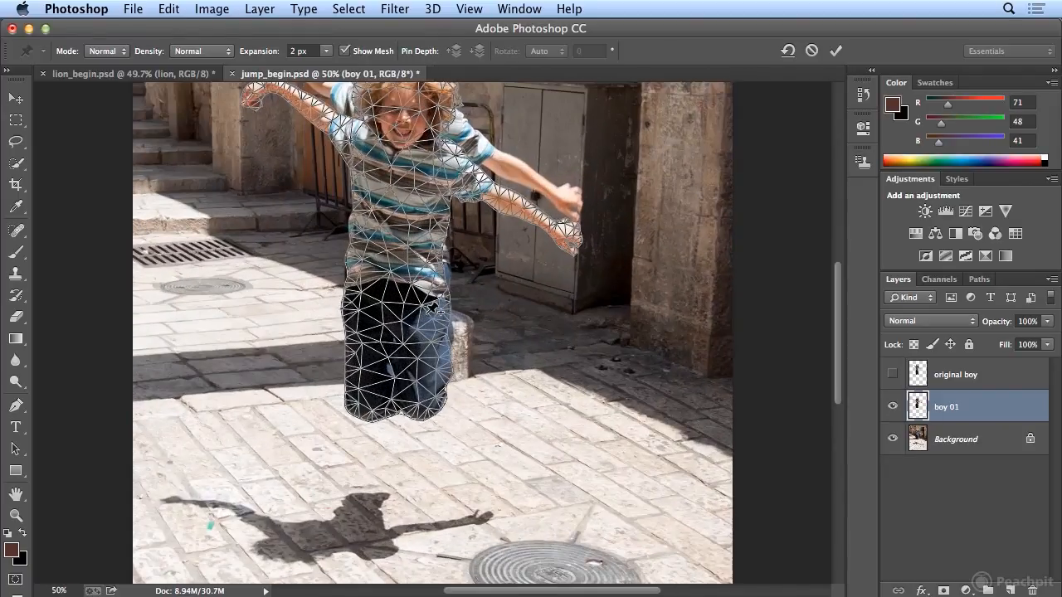
scroll(430, 315, up, 5)
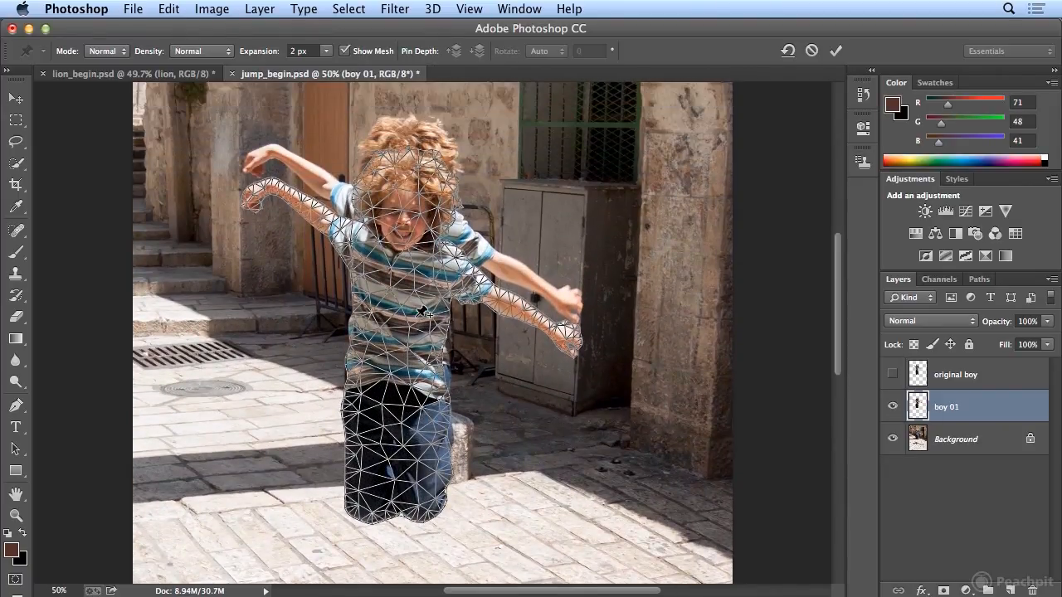
click(358, 498)
click(425, 498)
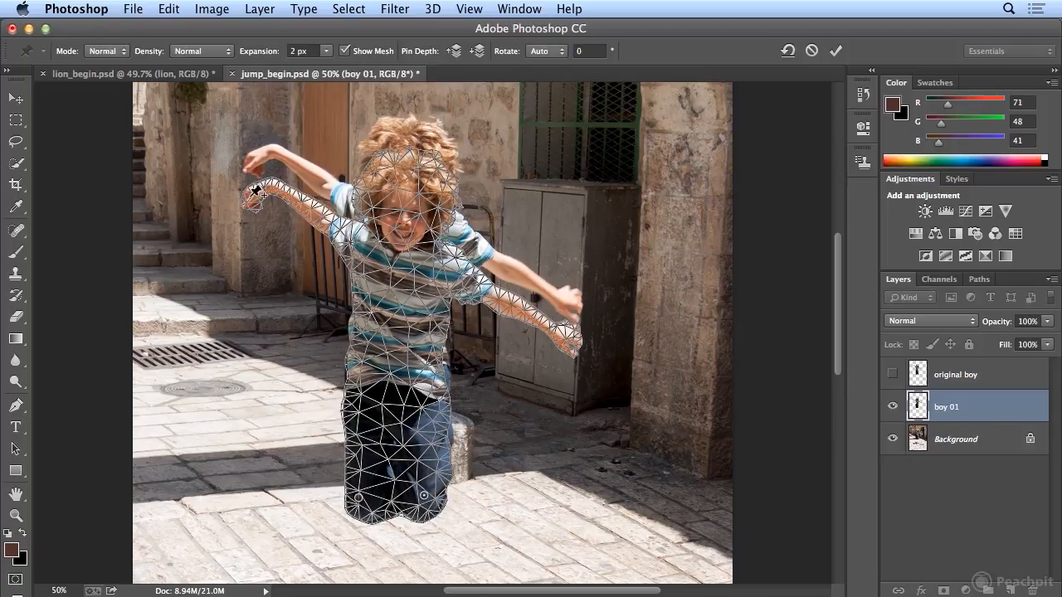
Pin the boy's shoulders and hands, pull both hands downward, adjust one forearm with an extra pin, and apply the warp
click(264, 185)
click(357, 242)
drag(262, 188, 251, 218)
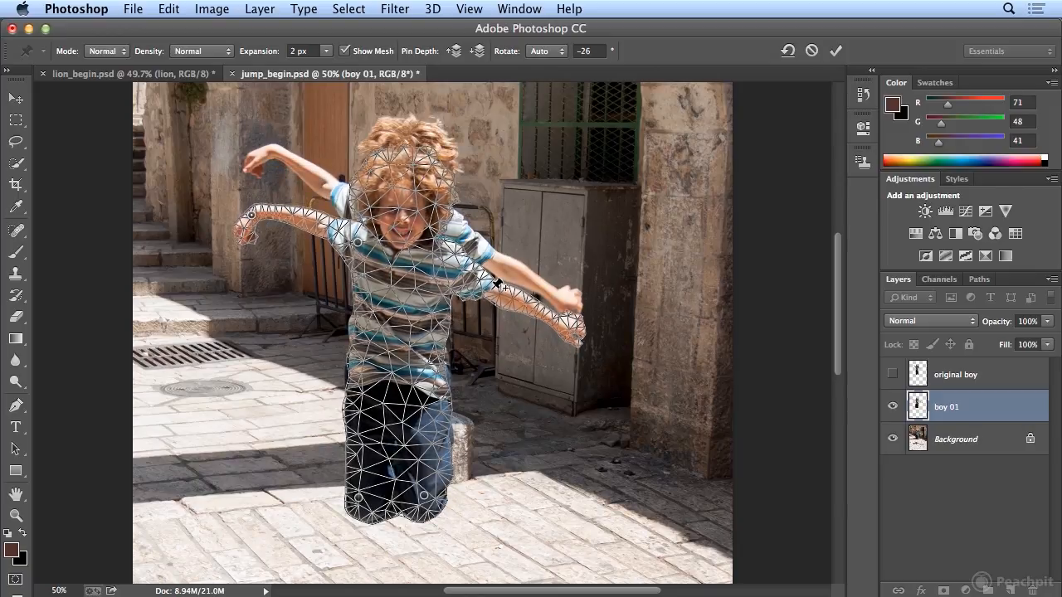
click(460, 266)
drag(573, 327, 554, 370)
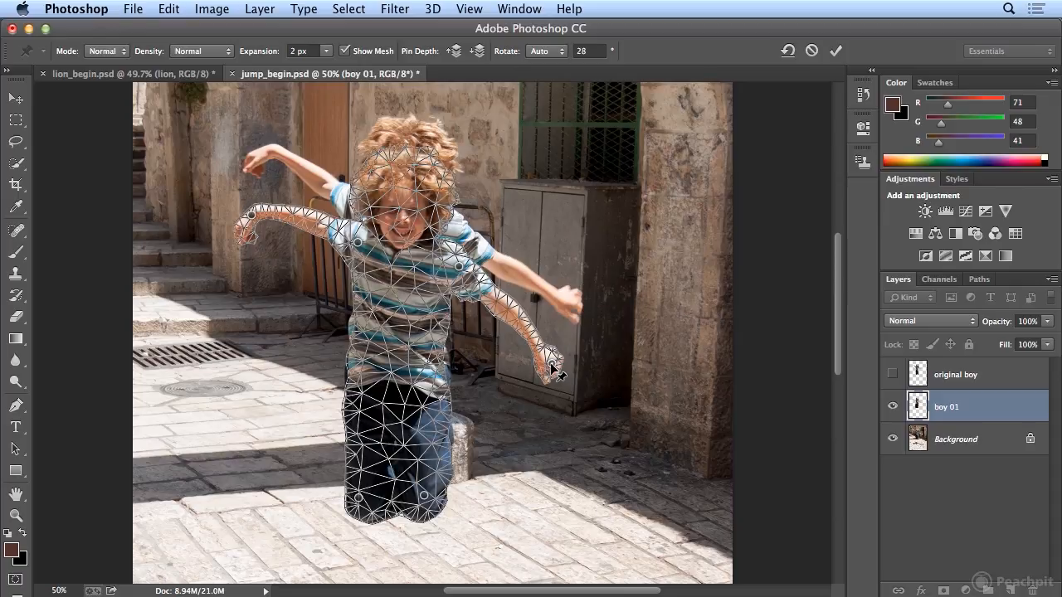
drag(253, 213, 288, 222)
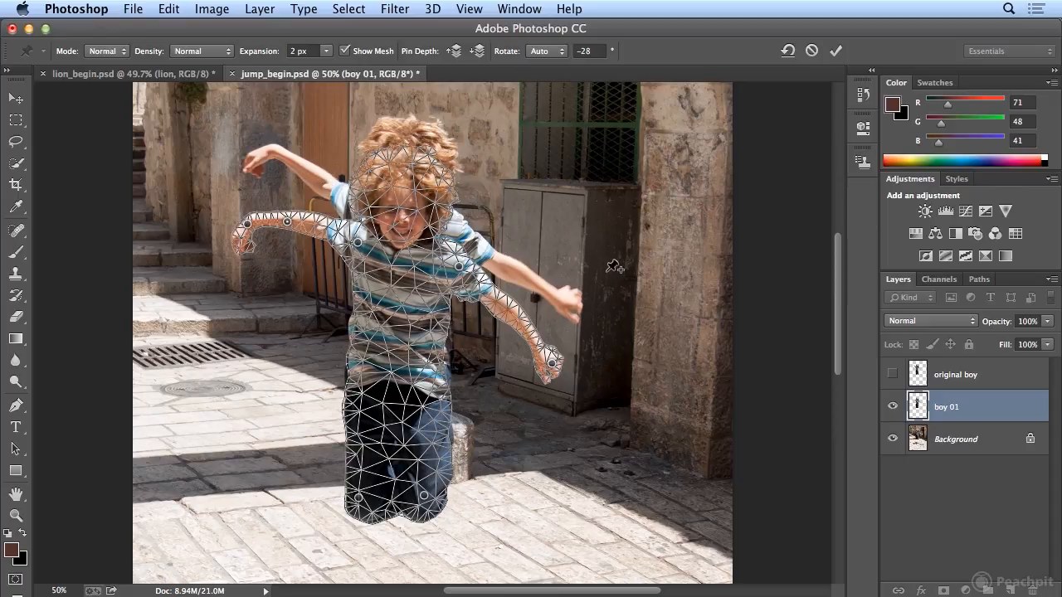
key(Return)
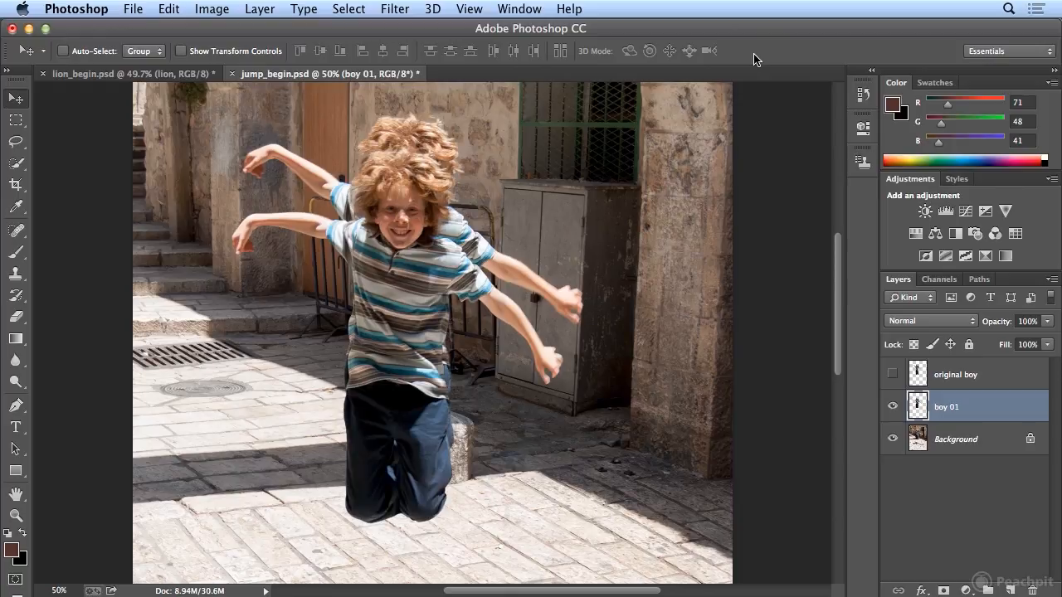
Start a Motion Blur on the boy 01 layer and preview it with a 0° angle and a 37-pixel distance
click(388, 9)
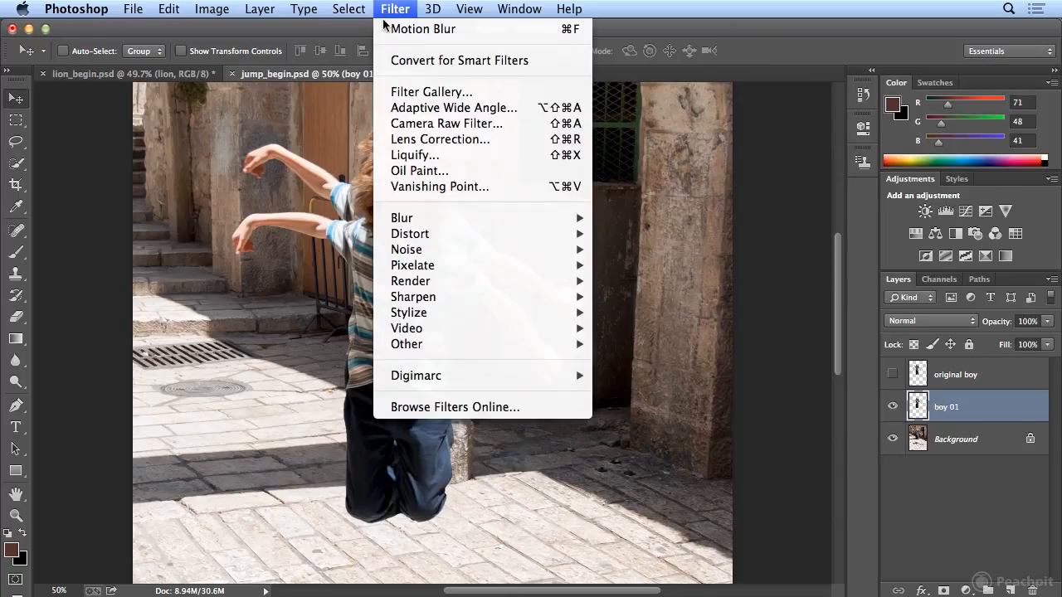
mouse_move(419, 218)
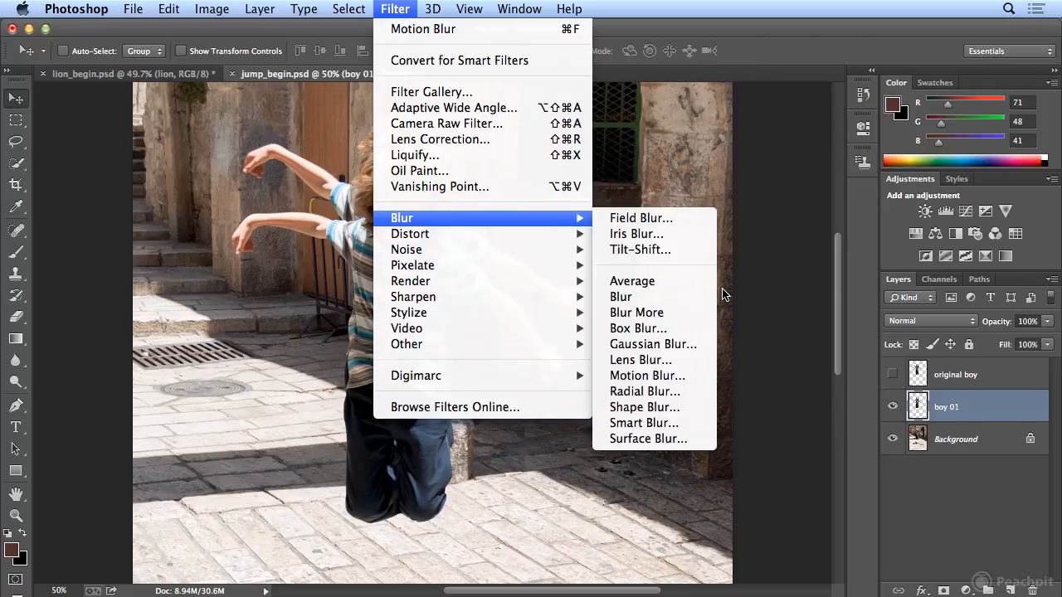
click(704, 380)
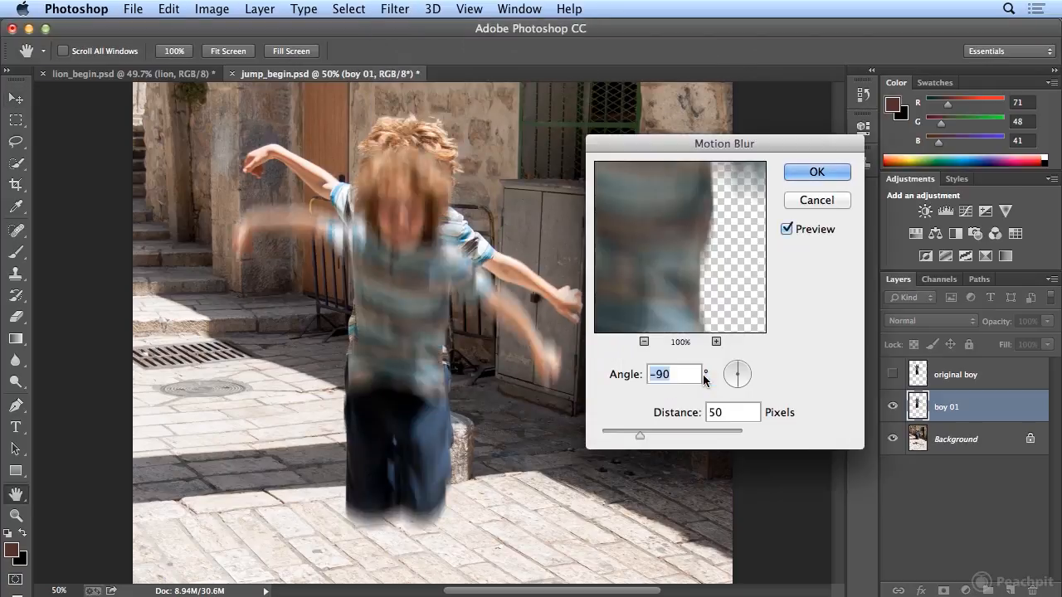
text(0)
mouse_move(640, 435)
mouse_down()
mouse_move(607, 428)
mouse_move(624, 438)
mouse_move(612, 430)
mouse_move(603, 439)
mouse_move(630, 438)
mouse_up()
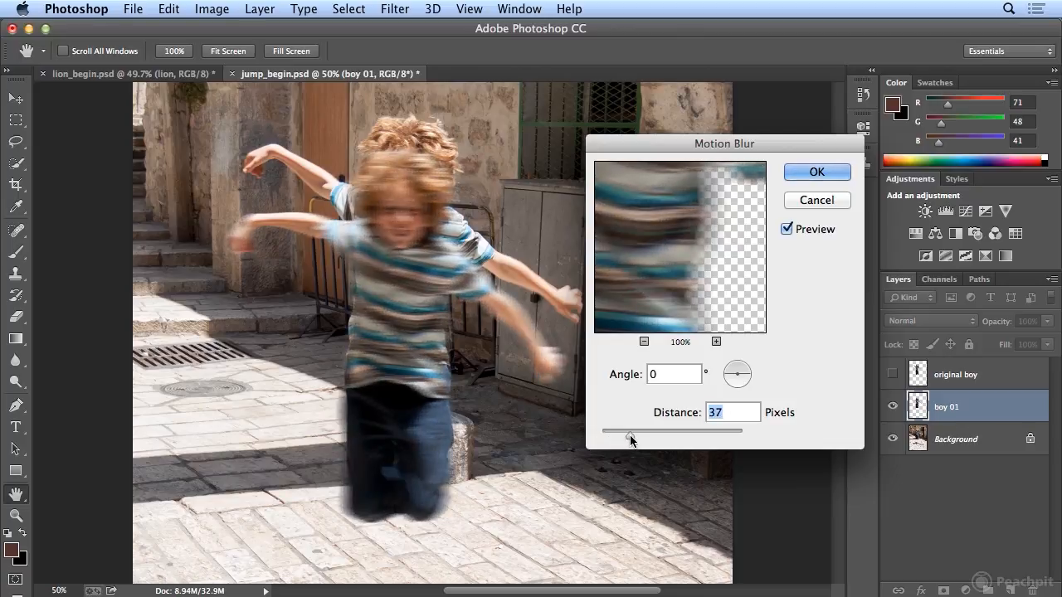
Set the Motion Blur angle to 90°, increase its distance, and apply the filter
drag(659, 374, 643, 373)
text(90)
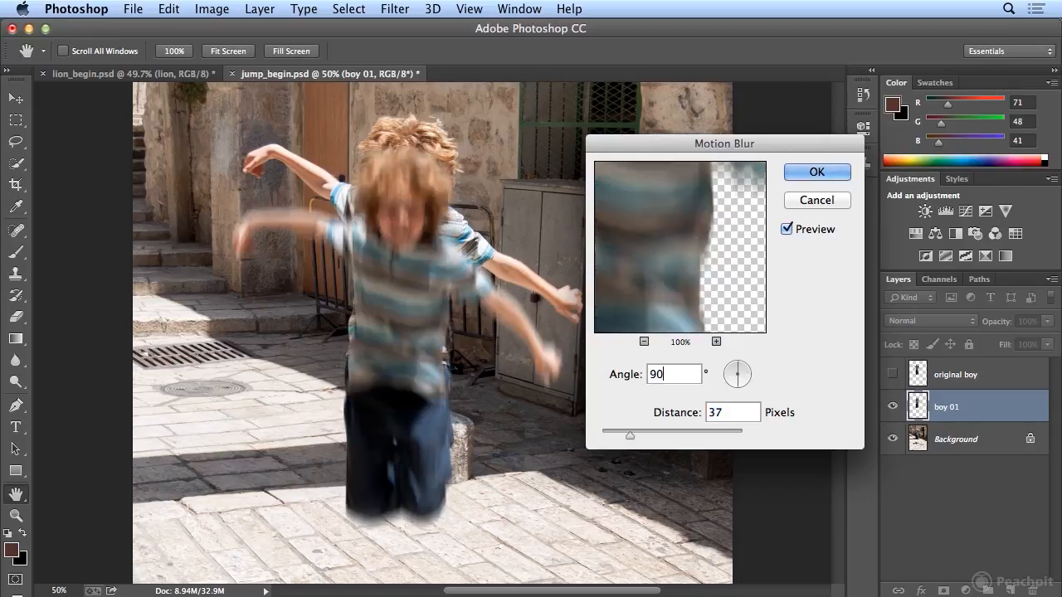
mouse_move(631, 435)
mouse_down()
mouse_move(655, 431)
mouse_move(645, 428)
mouse_up()
click(817, 171)
Move the blurred boy 01 layer up to line up with the boy's original position, and show the original boy layer
mouse_move(408, 218)
mouse_down()
mouse_move(407, 228)
mouse_move(407, 208)
mouse_up()
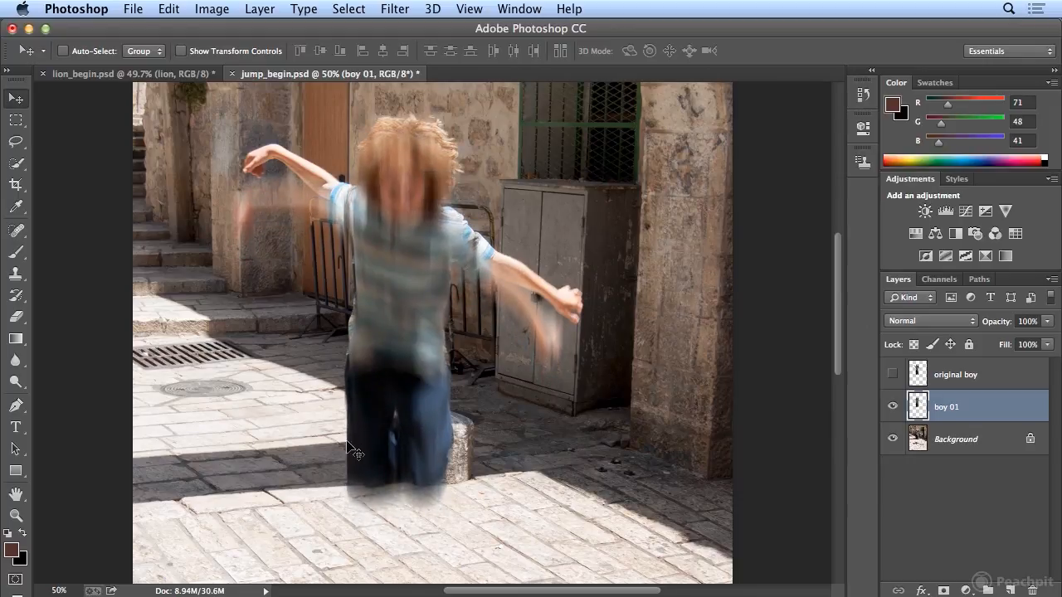
drag(408, 442, 408, 442)
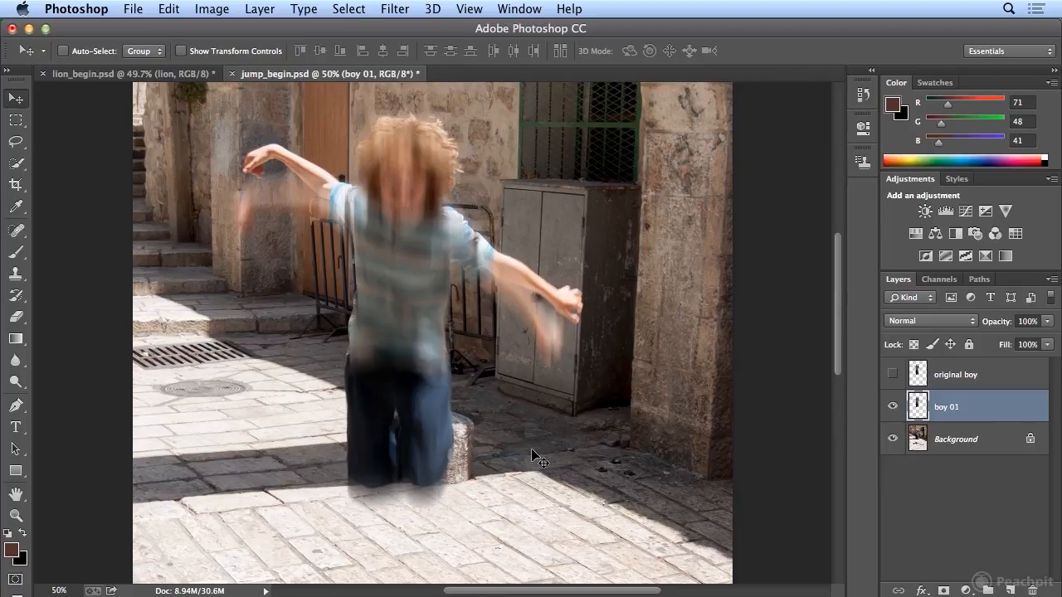
click(892, 378)
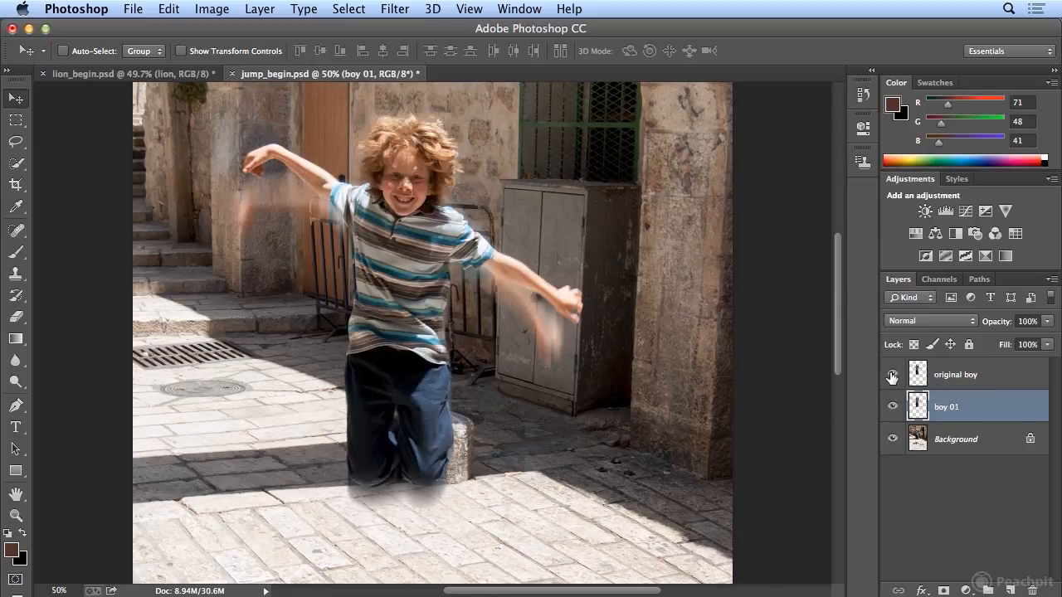
key(super+minus)
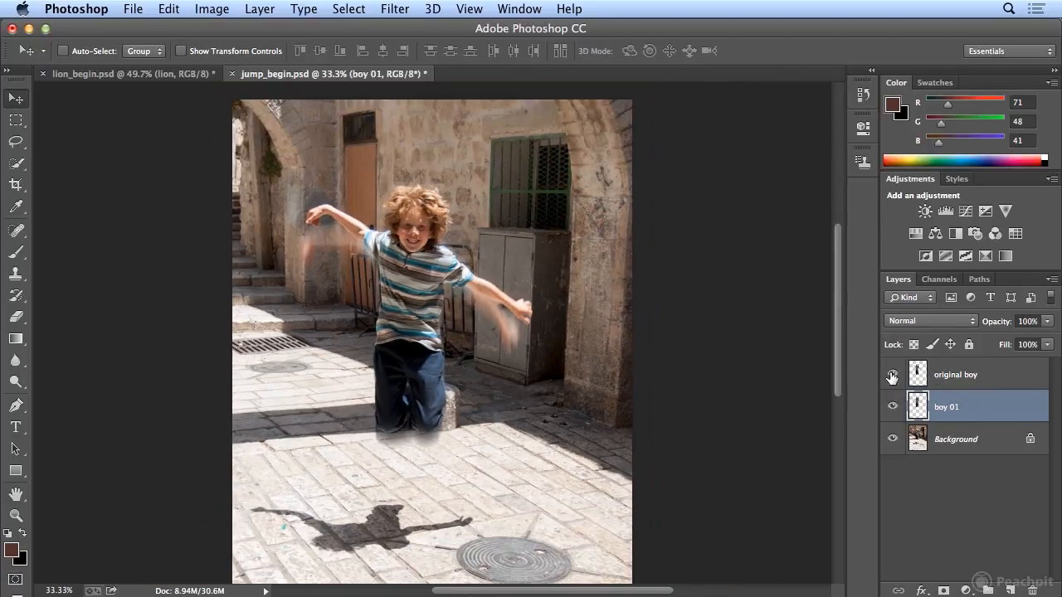